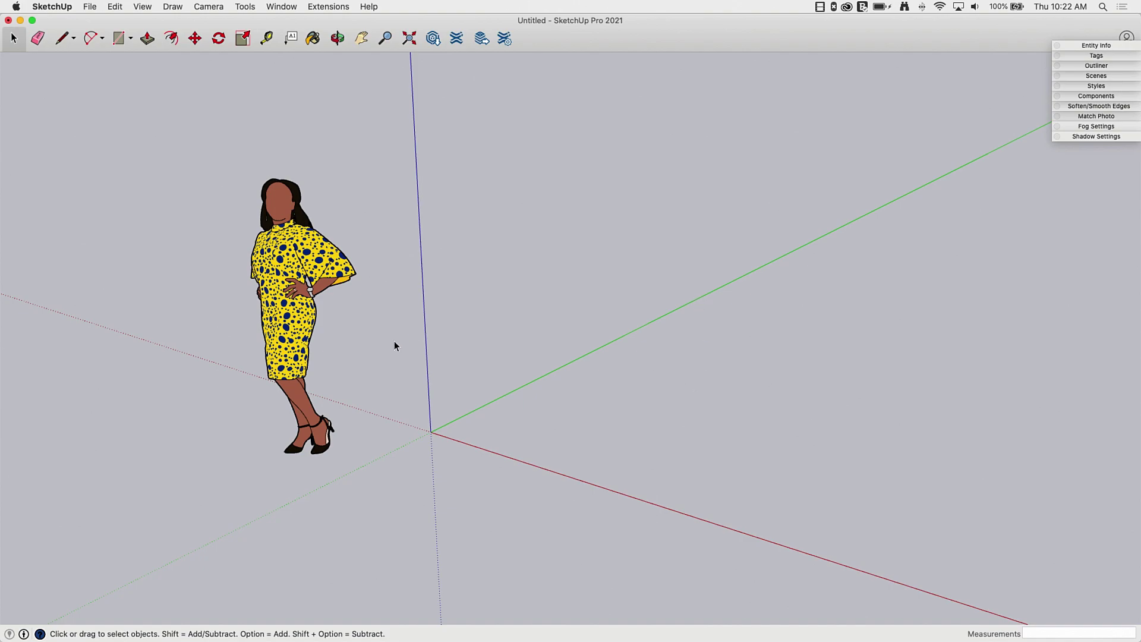
Pick the Line tool and start a free line on the ground right of the axes origin
left_click(63, 39)
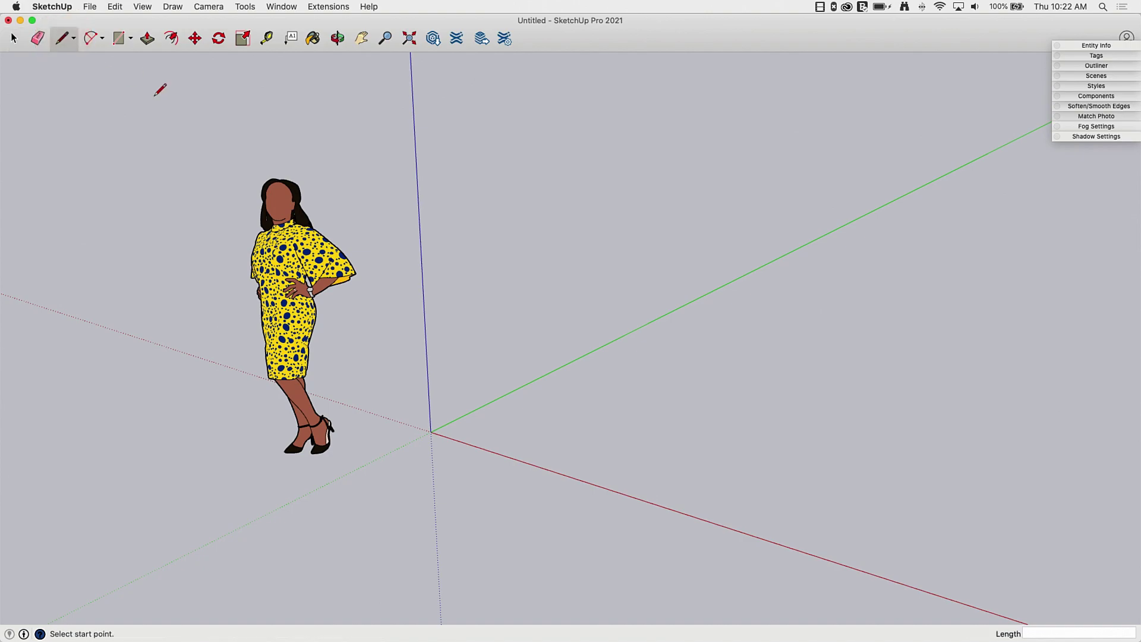
left_click(618, 415)
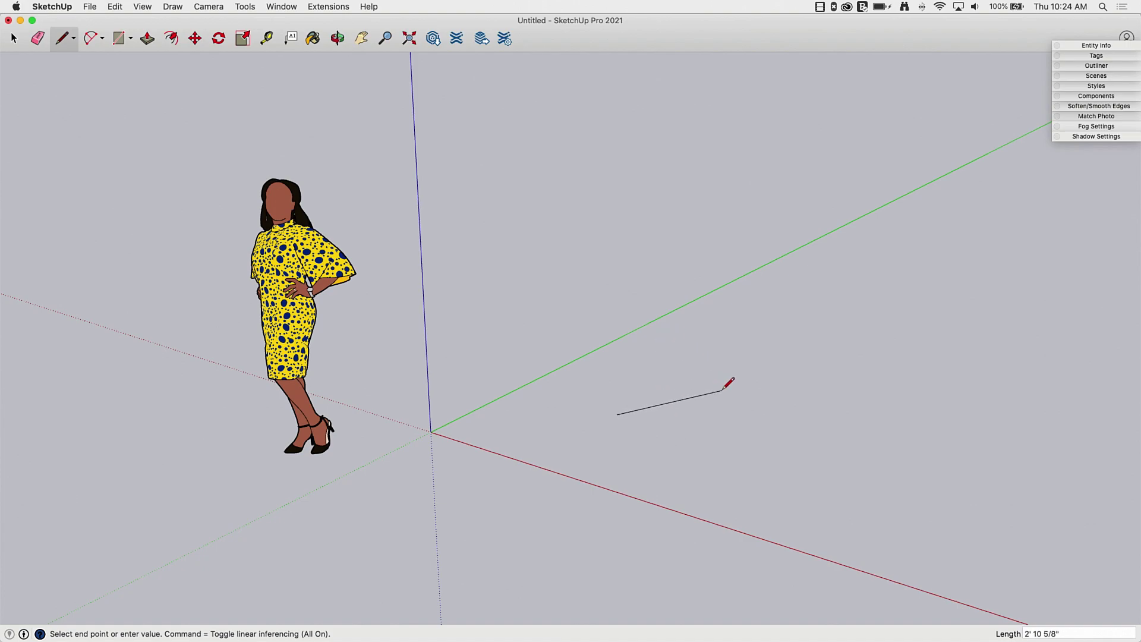
Lock the unfinished line to the red, then green, then blue axis
key("Right")
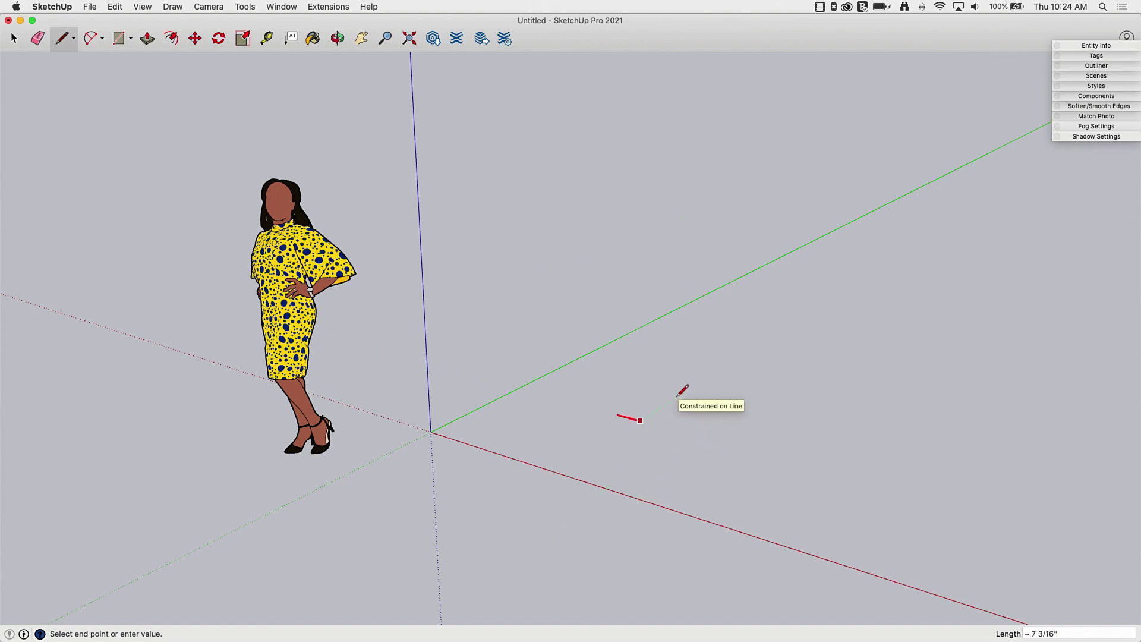
key("Left")
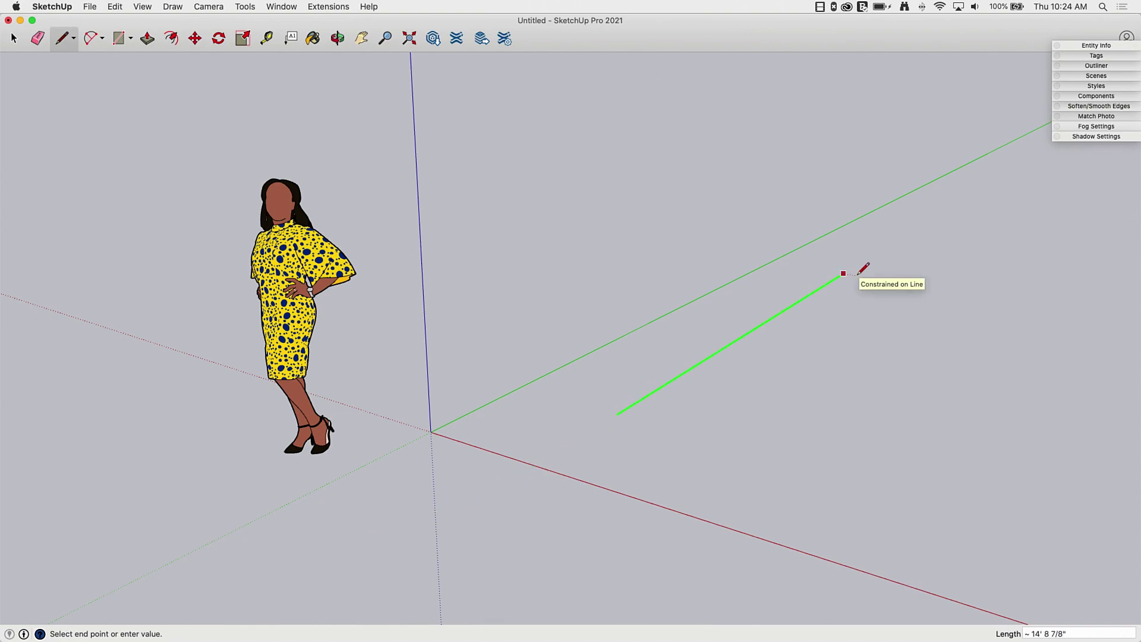
key("Up")
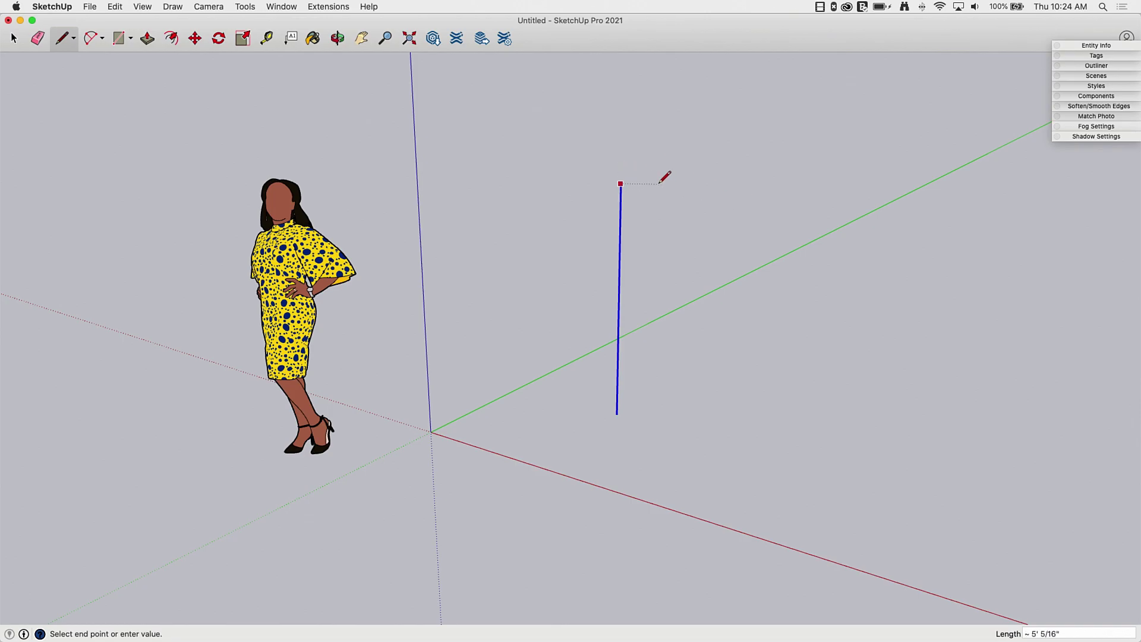
Cancel the line, start another point, then return to the Select tool
key("Escape")
left_click(631, 400)
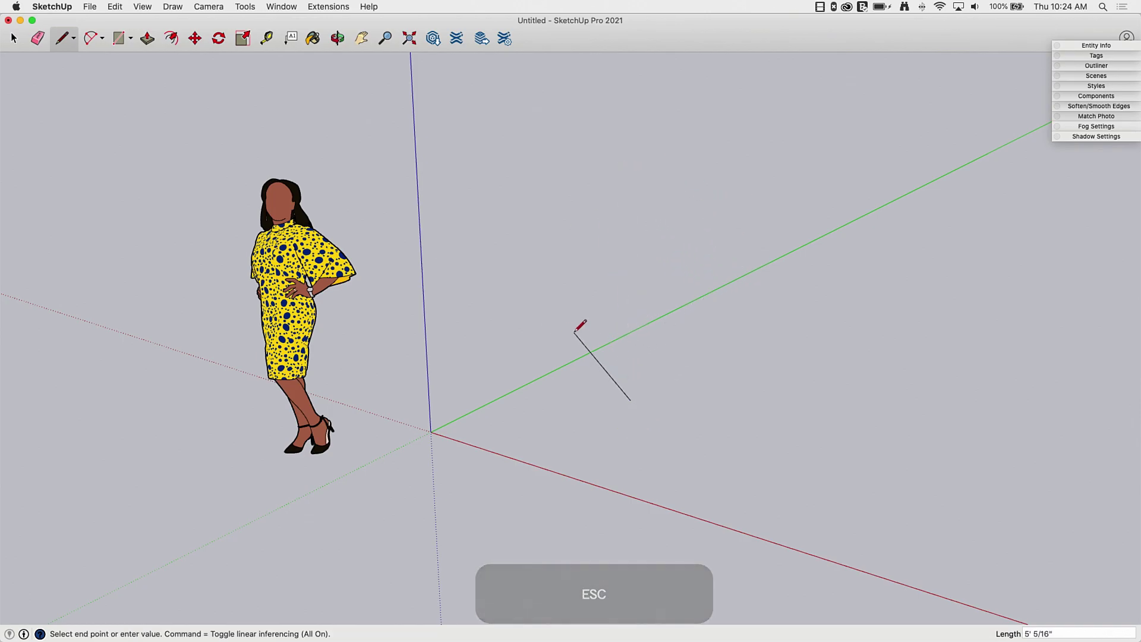
key("space")
Zoom in and select the cube's left face
scroll(688, 382, "up", 5)
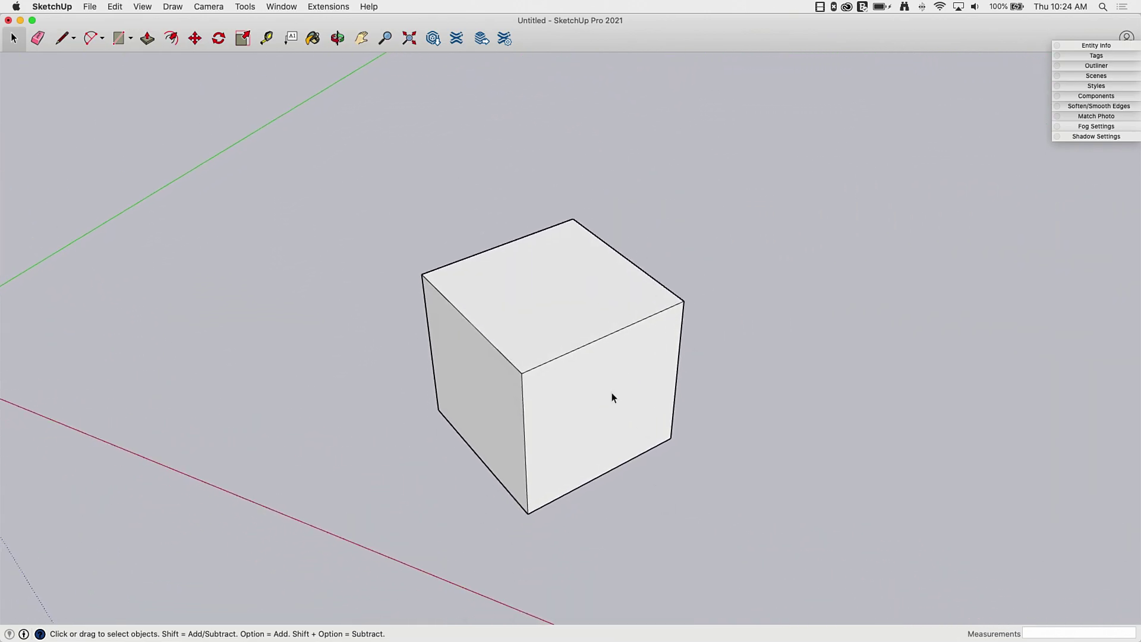
left_click(635, 305)
left_click(457, 390)
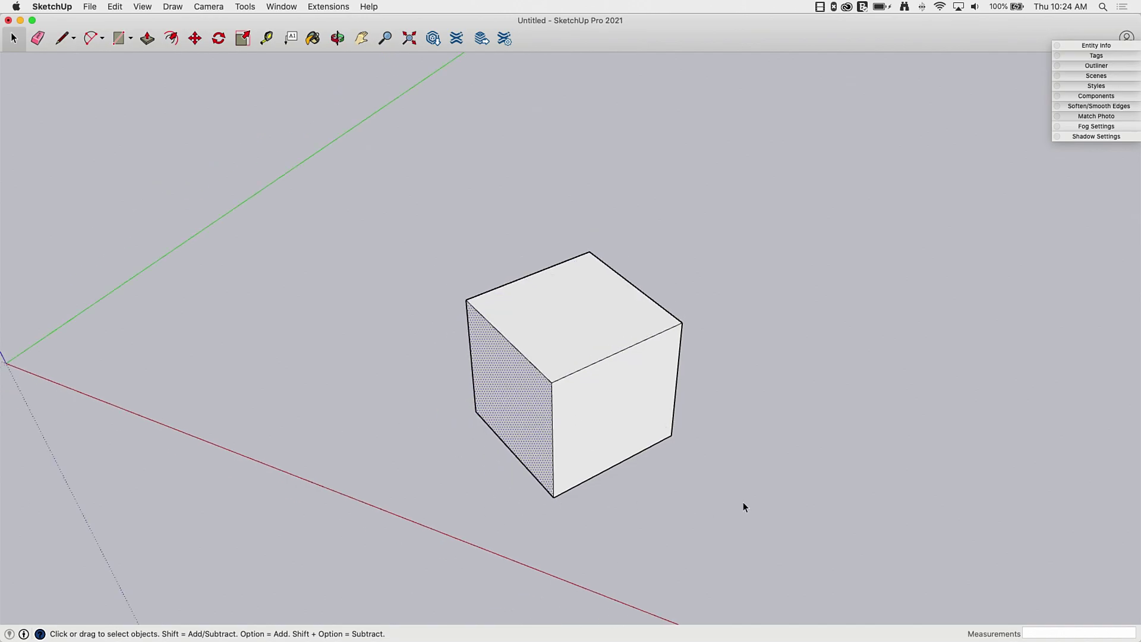
scroll(680, 481, "up", 3)
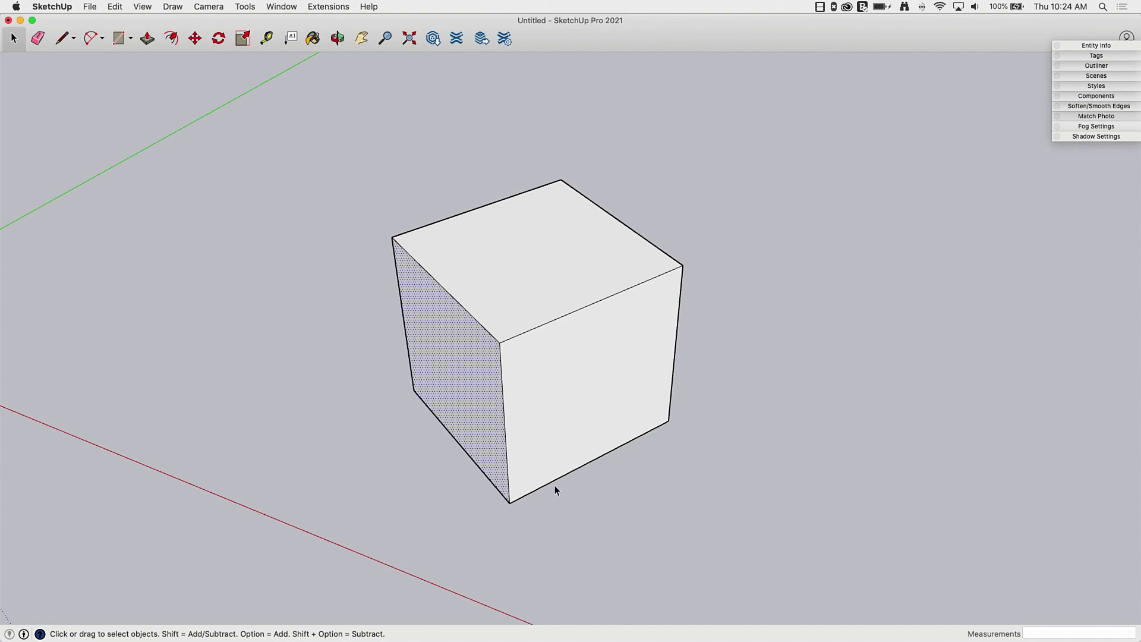
Draw a red-axis-locked edge from right of the cube to its front bottom corner
key("l")
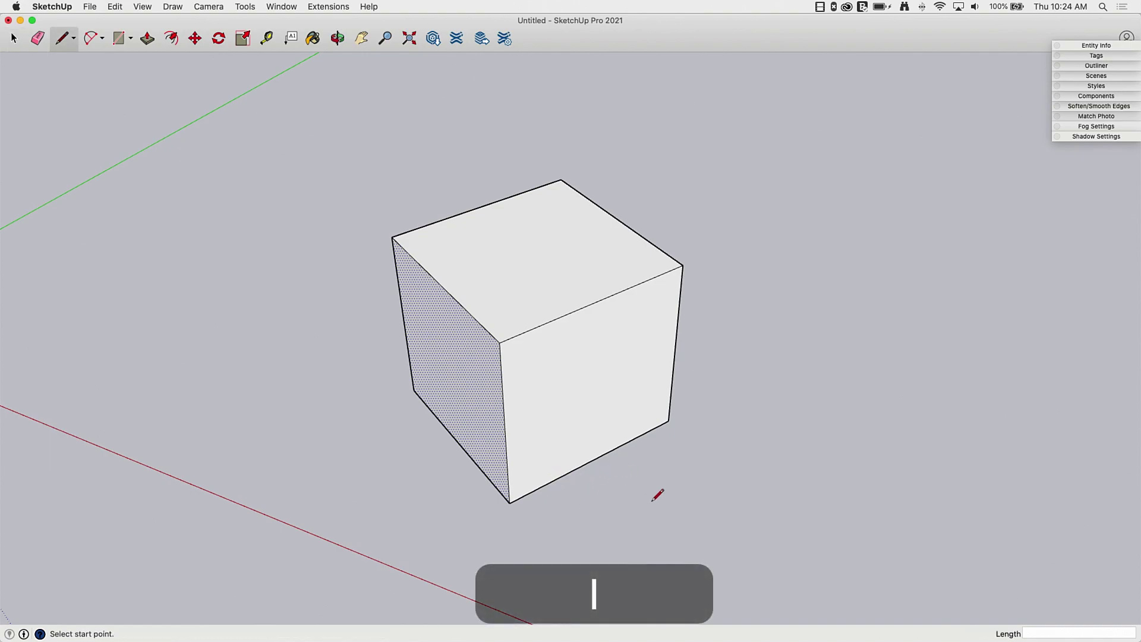
left_click(848, 467)
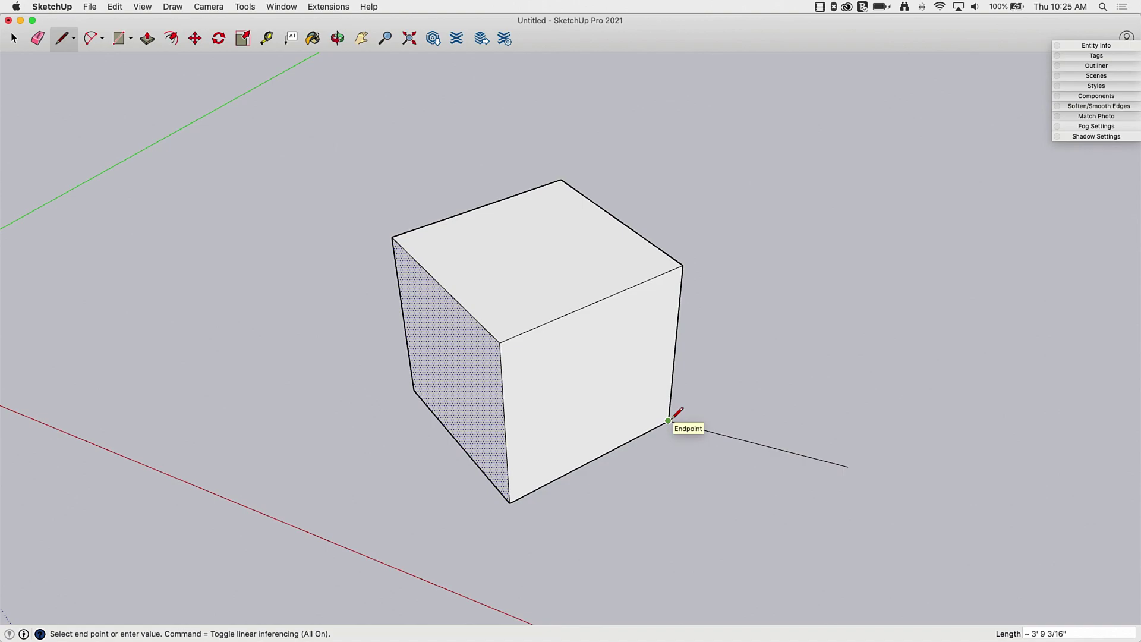
scroll(669, 420, "up", 2)
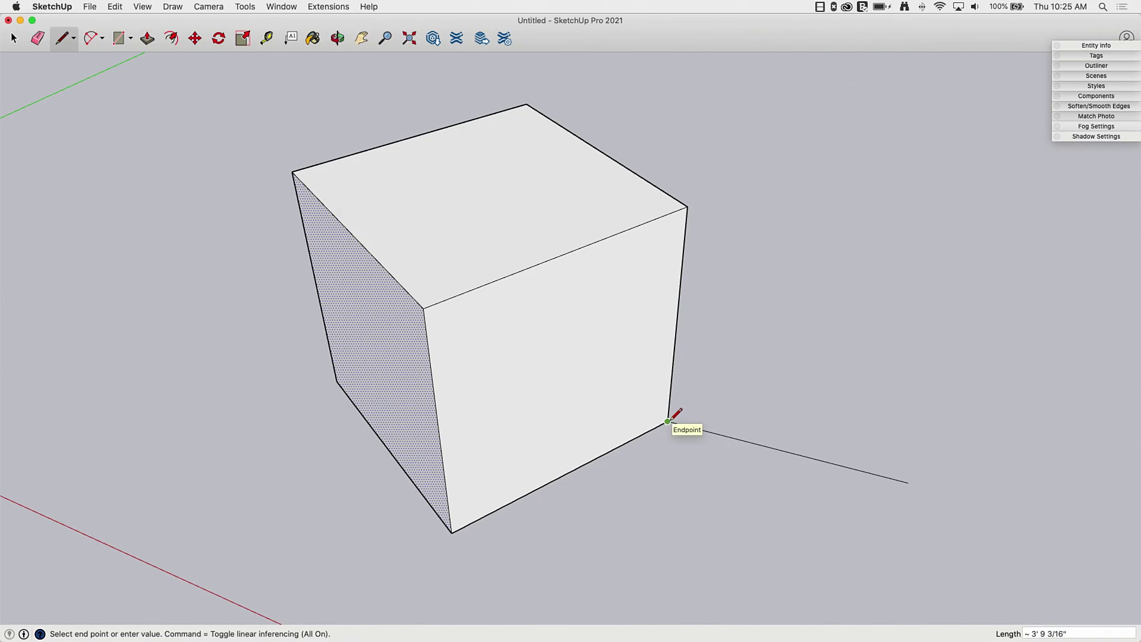
key("Right")
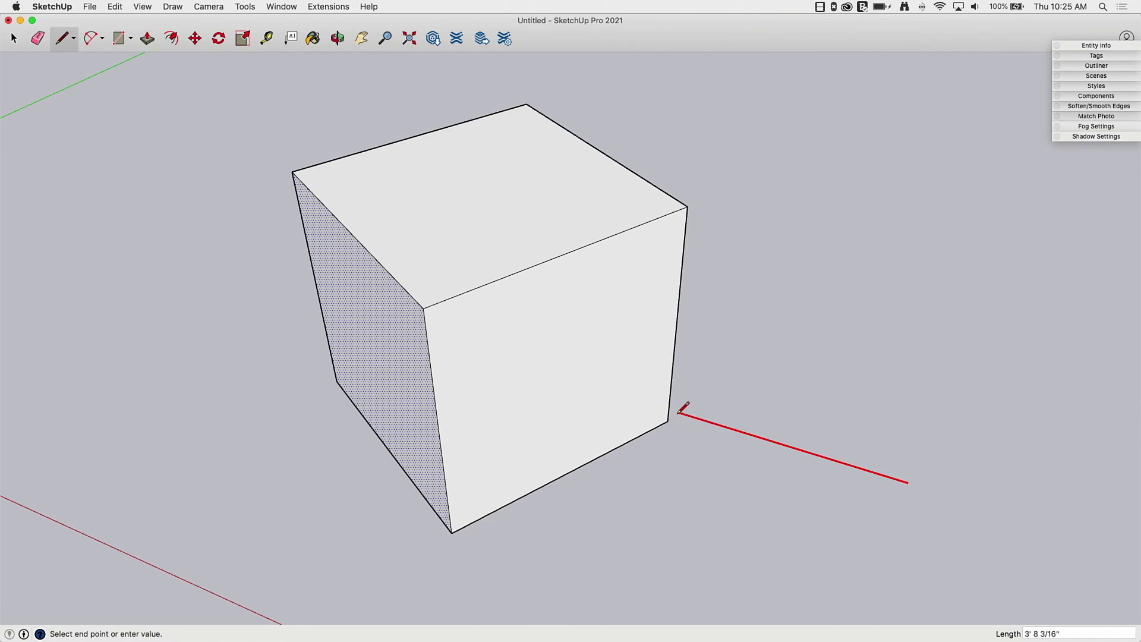
left_click(675, 413)
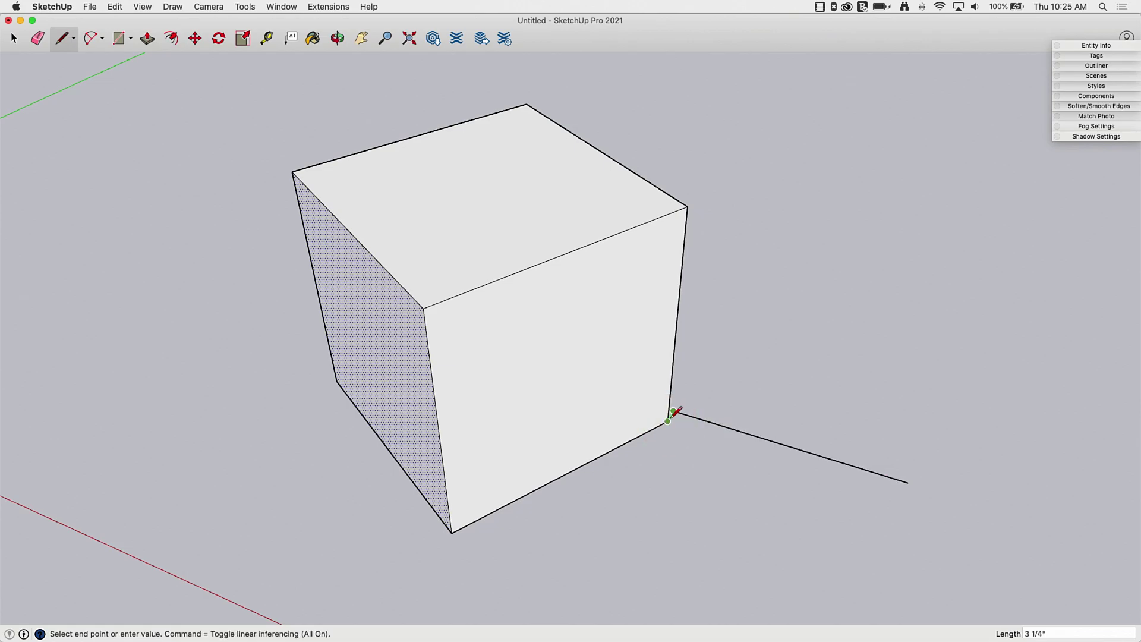
Orbit to inspect the new edge, cancel the line, and undo the stray corner edge
middle_click_drag(844, 447, 833, 586)
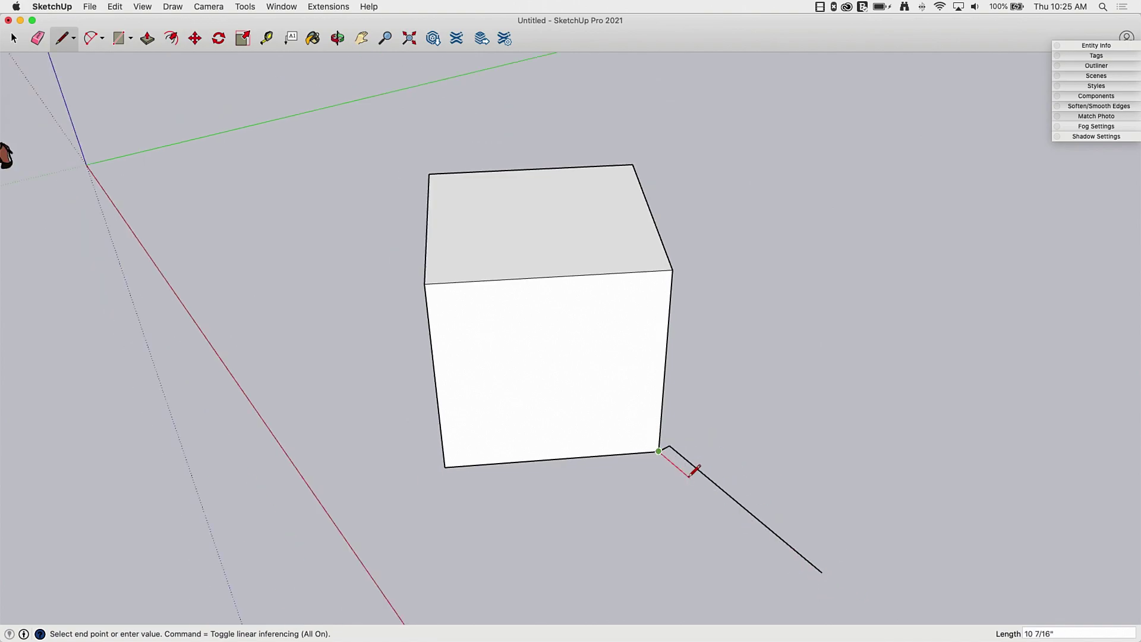
key("Escape")
middle_click_drag(718, 478, 809, 464)
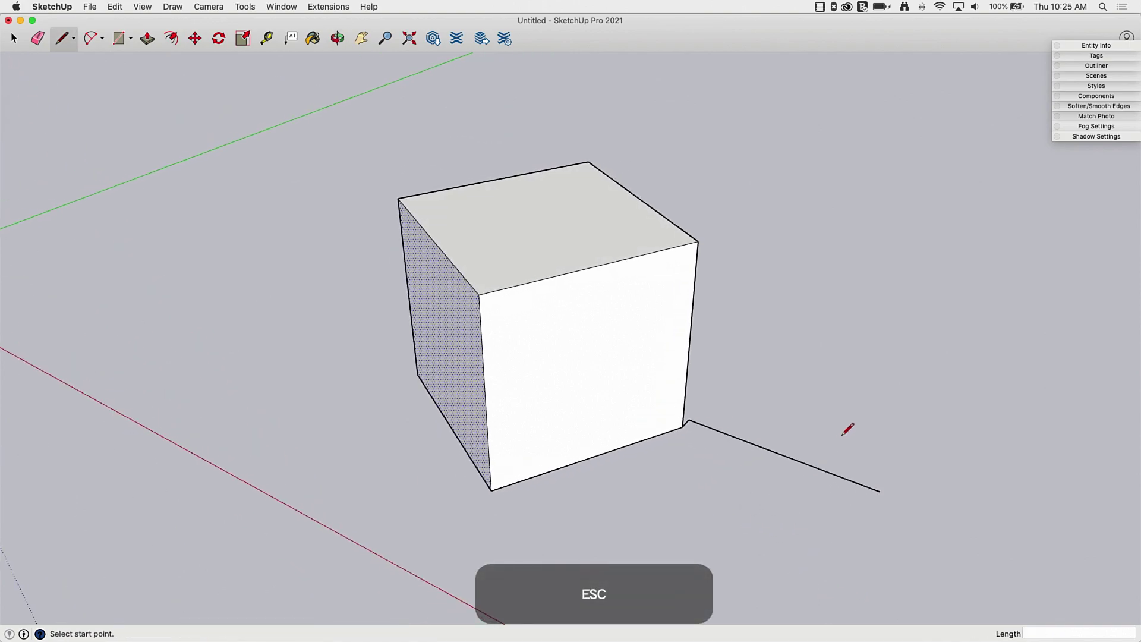
key("super+z")
key("super+z")
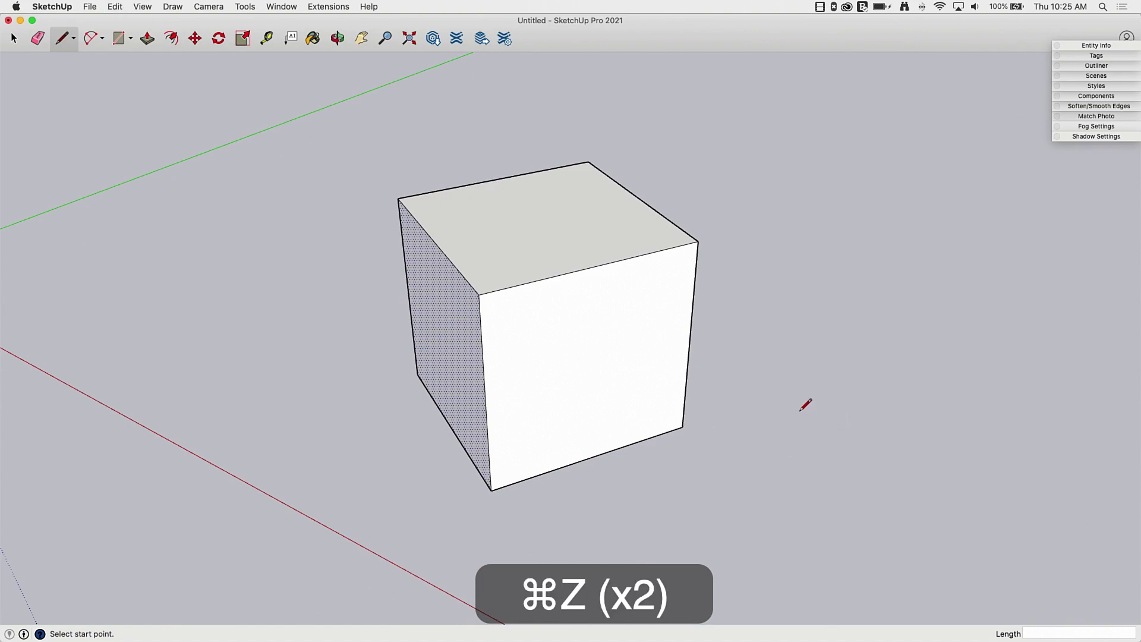
middle_click_drag(649, 444, 723, 420)
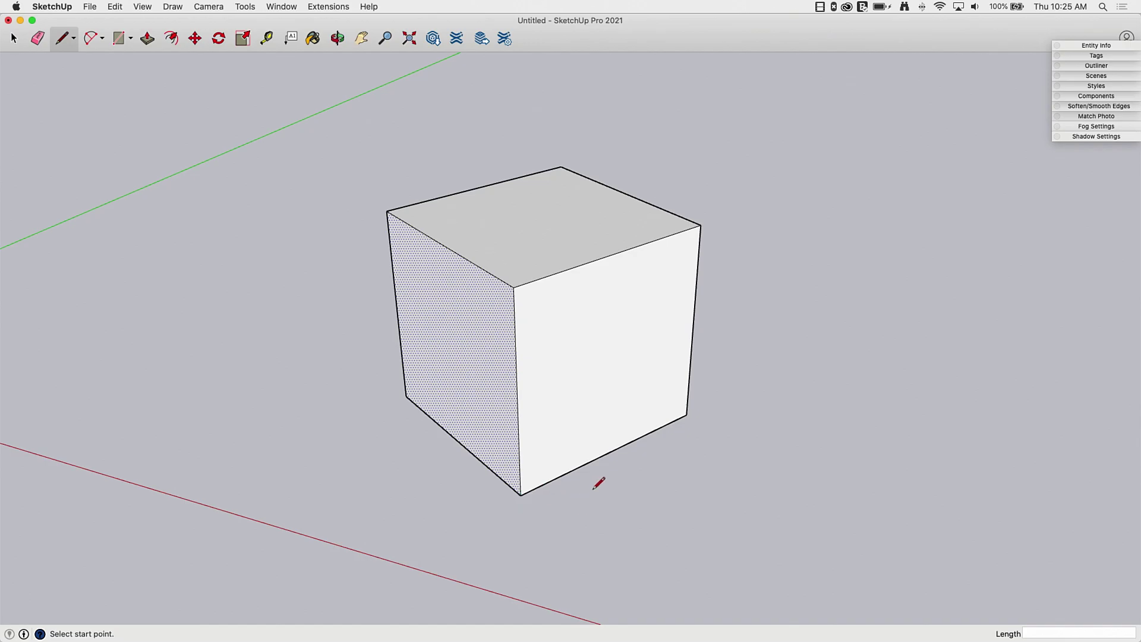
left_click(576, 468)
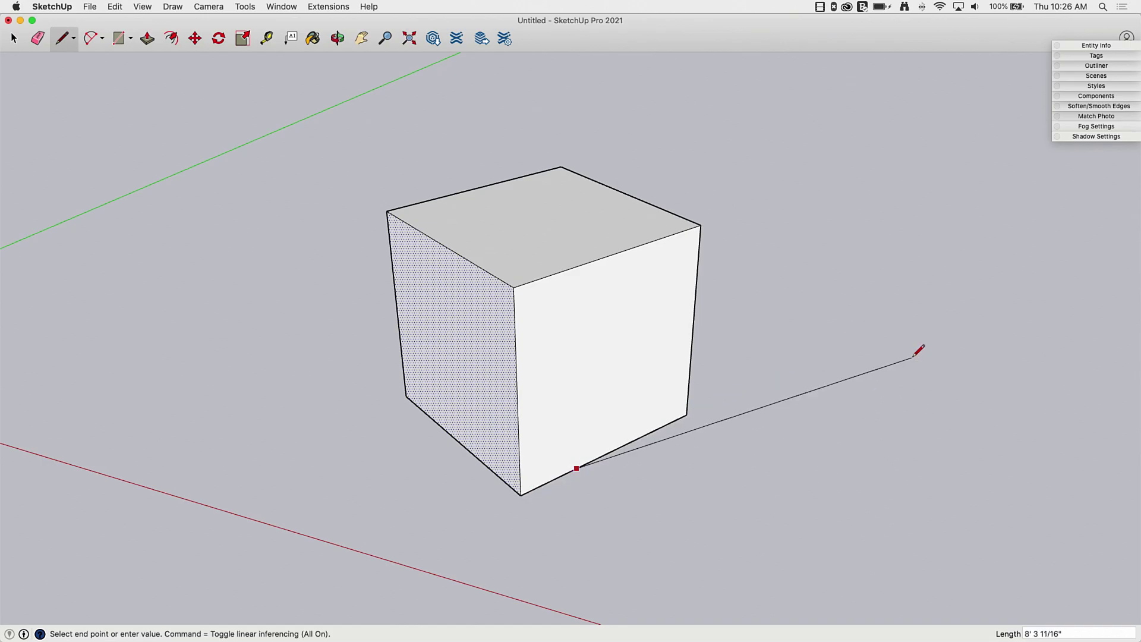
key("Escape")
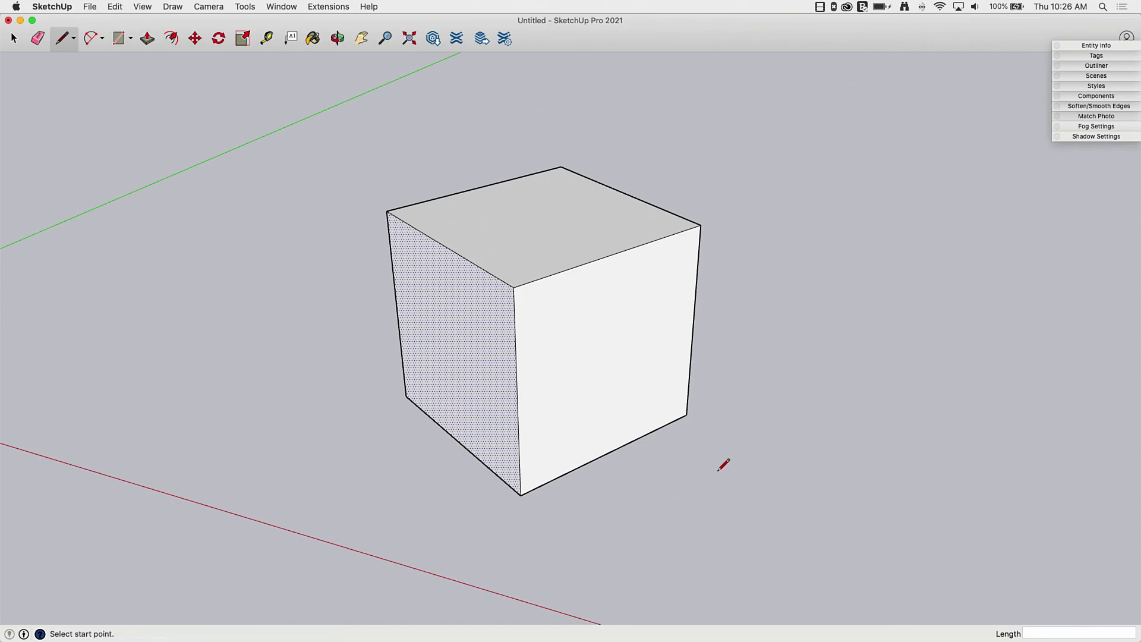
left_click(534, 488)
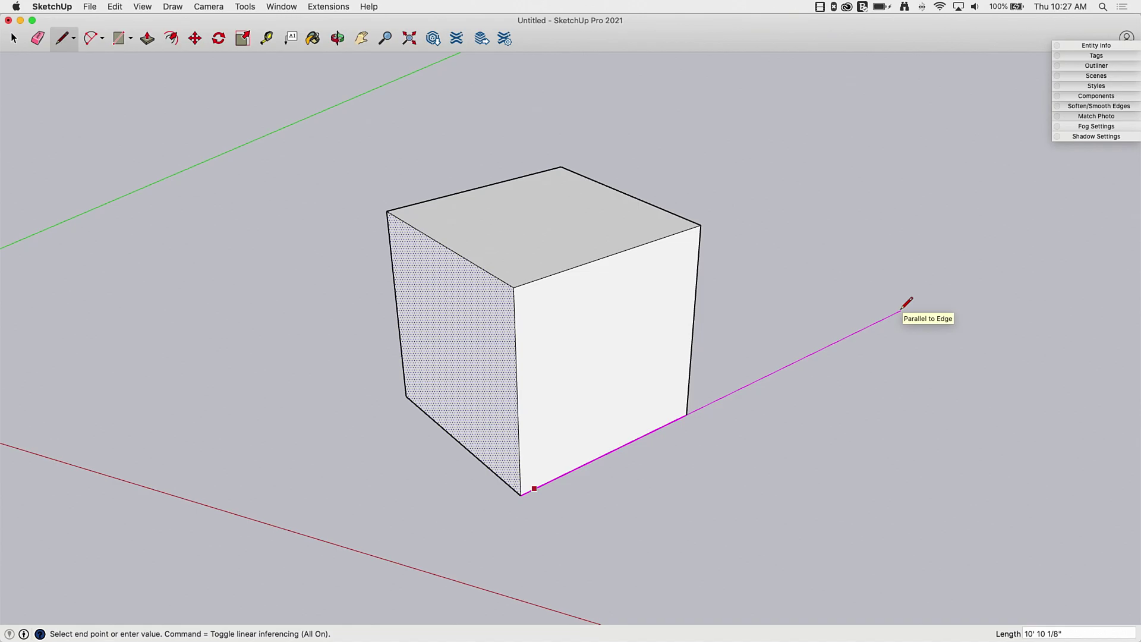
key("shift")
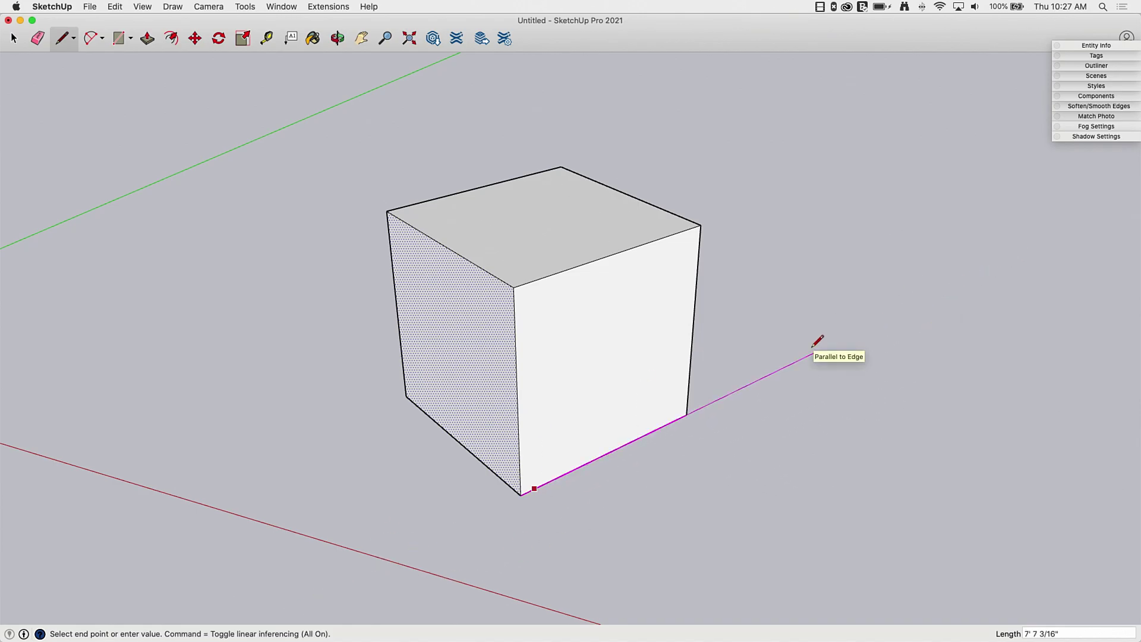
key("Down")
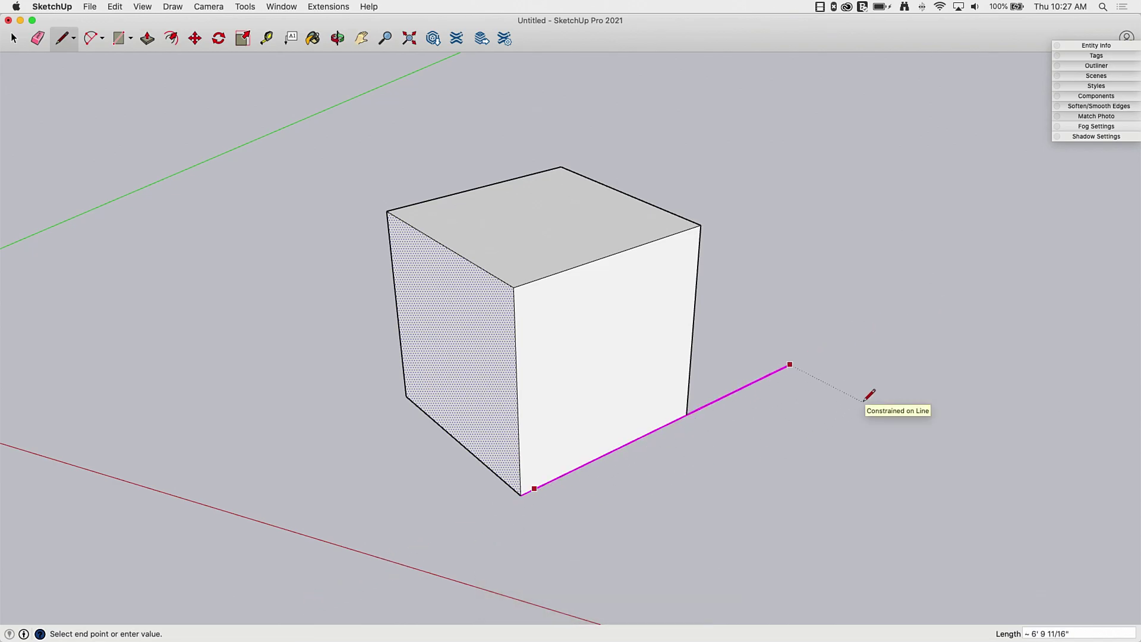
key("Down")
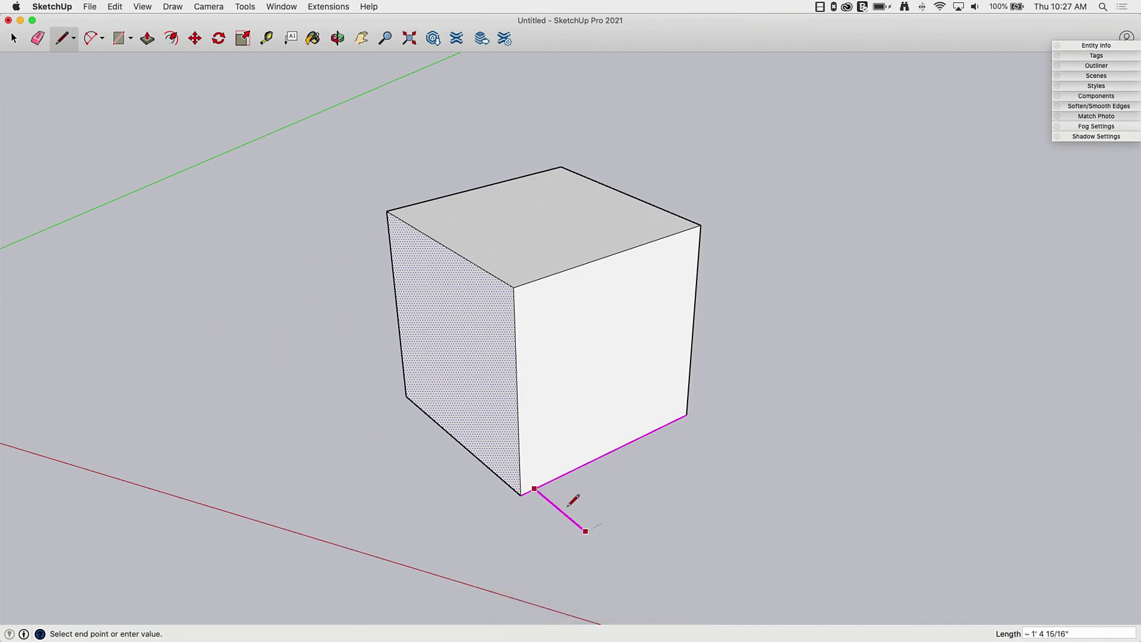
key("Down")
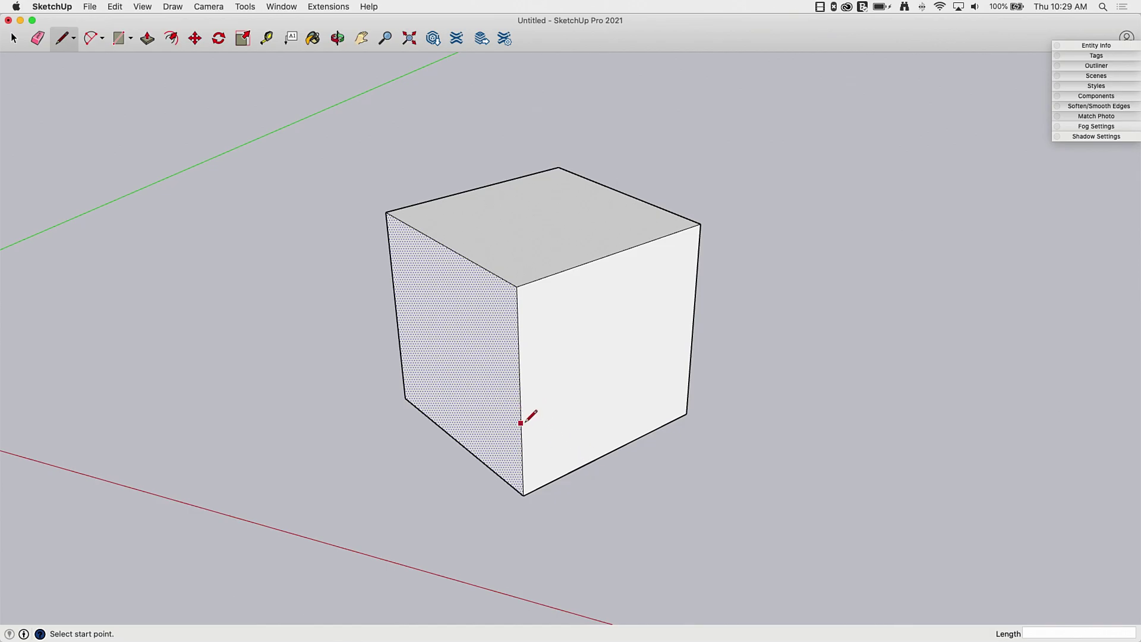
Start a line on the cube's front vertical edge, locked parallel to the bottom right edge
left_click(521, 423)
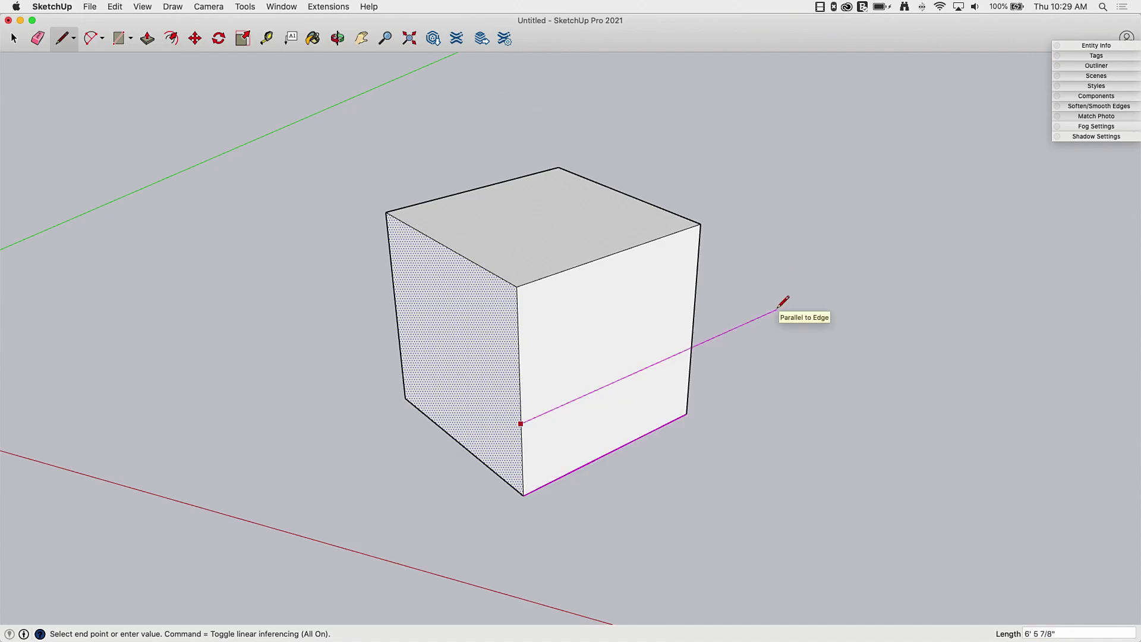
key("Down")
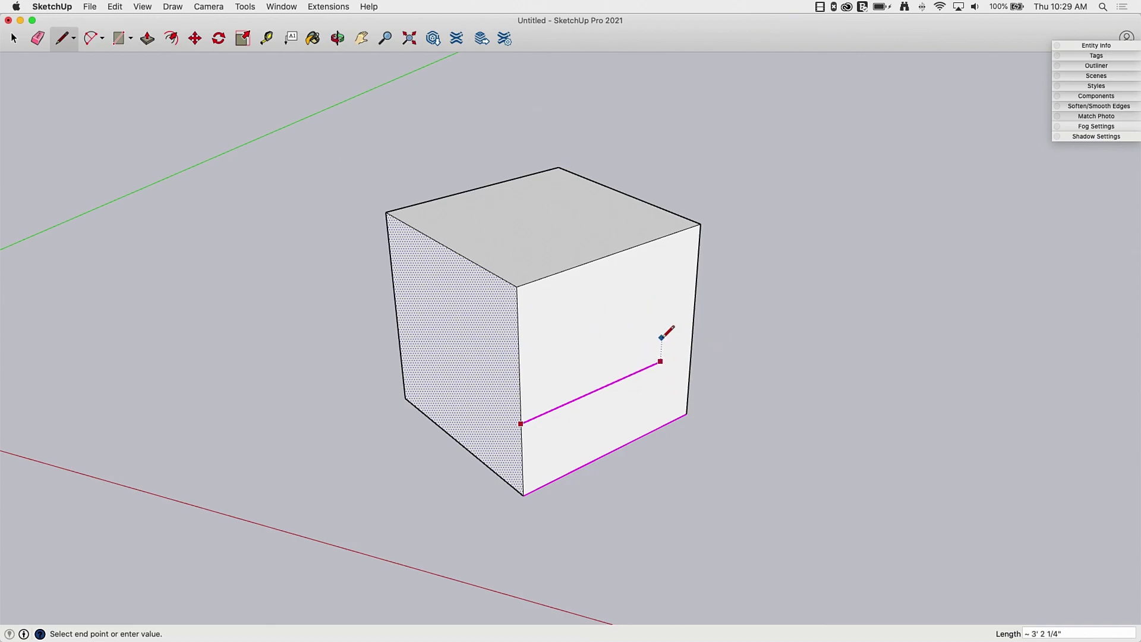
key("Down")
key("Down")
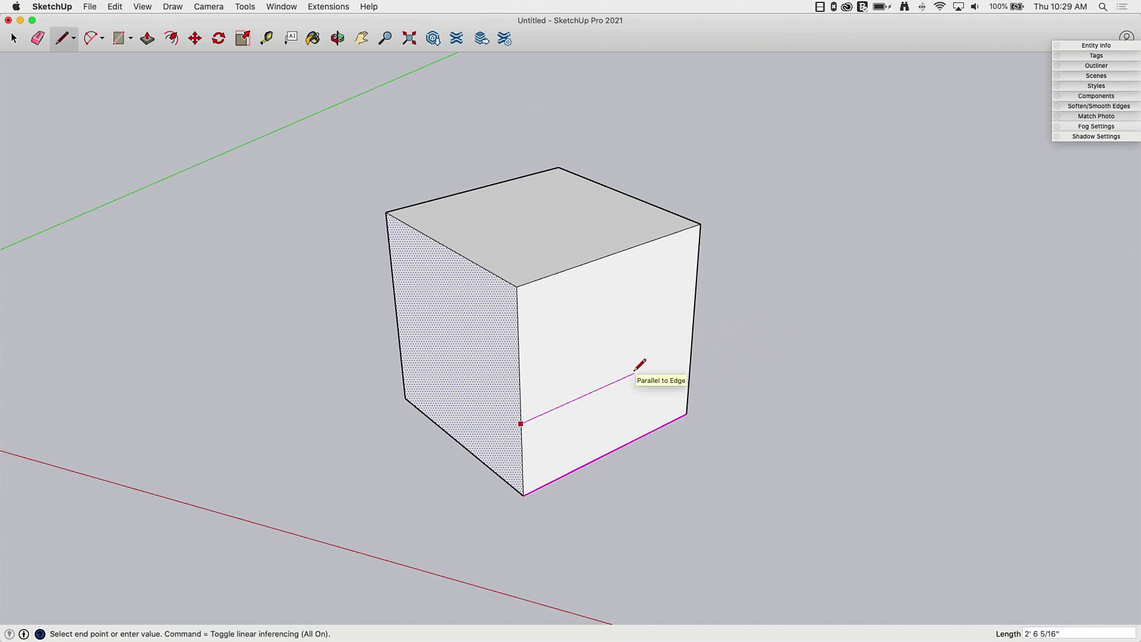
key("Down")
key("Down")
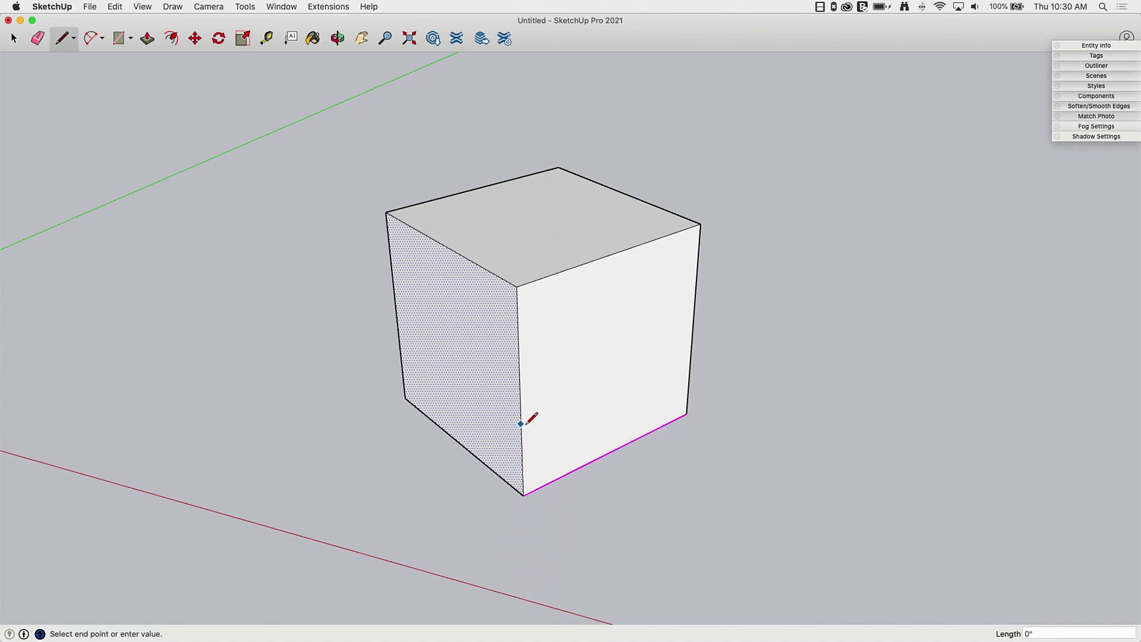
Fix the segment's end at the cube's bottom front corner along the blue axis
left_click(524, 528)
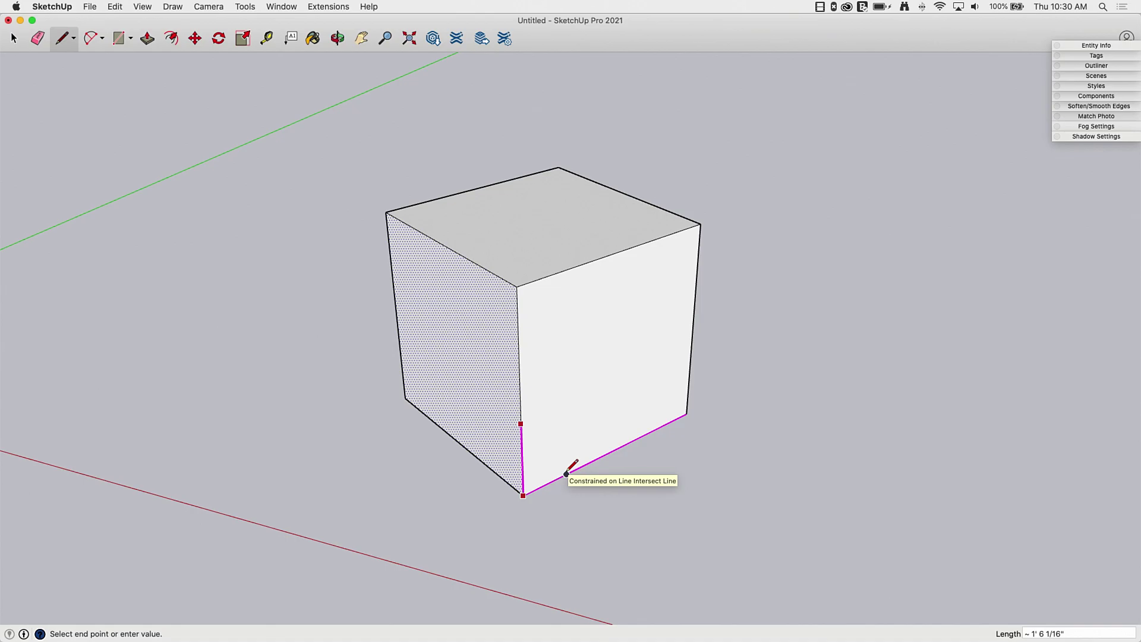
Cancel the line in progress with Esc
key("Escape")
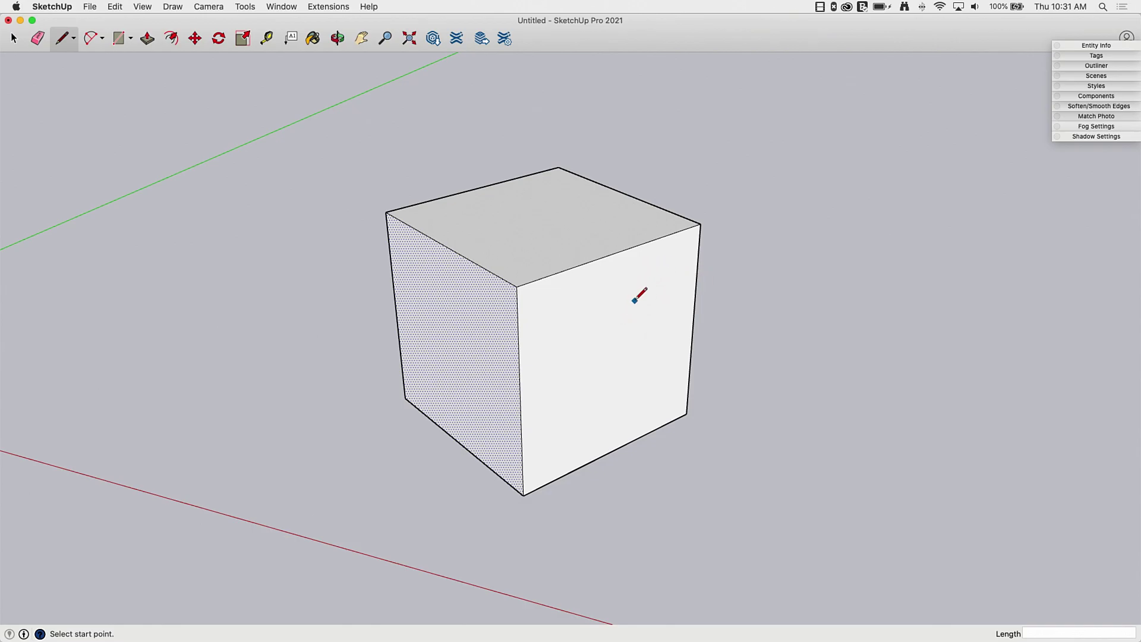
Start a line on the cube's right edge and orbit and zoom to preview it across the side faces
left_click(692, 342)
mouse_move(612, 331)
middle_mouse_down()
mouse_move(69, 337)
mouse_move(400, 377)
mouse_move(280, 365)
mouse_move(642, 428)
mouse_move(585, 450)
middle_mouse_up()
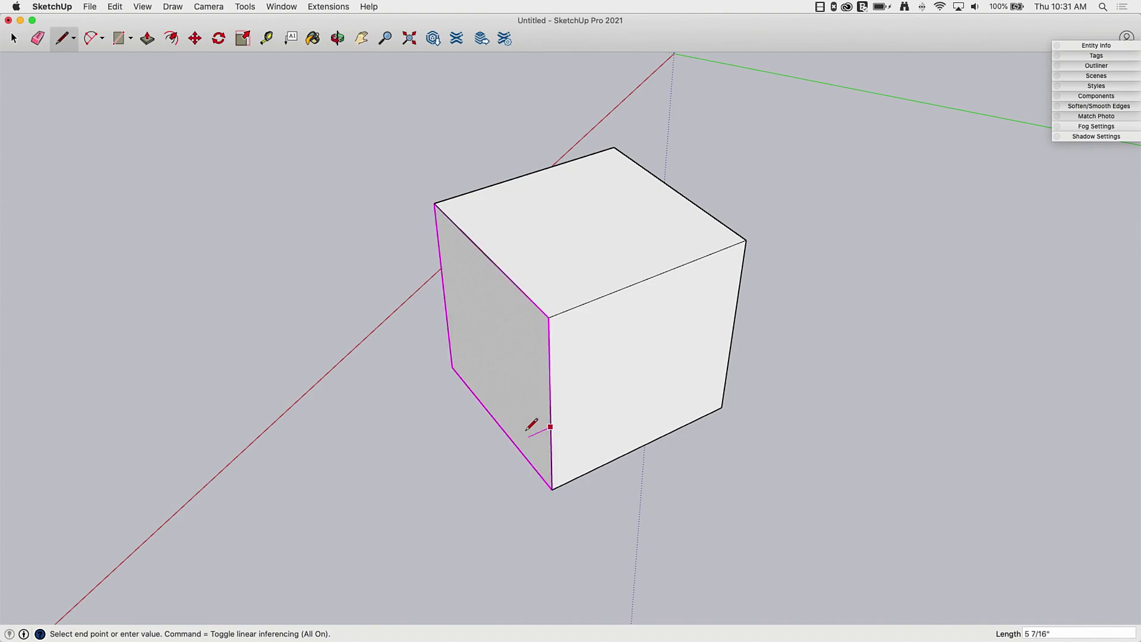
scroll(528, 431, "up", 5)
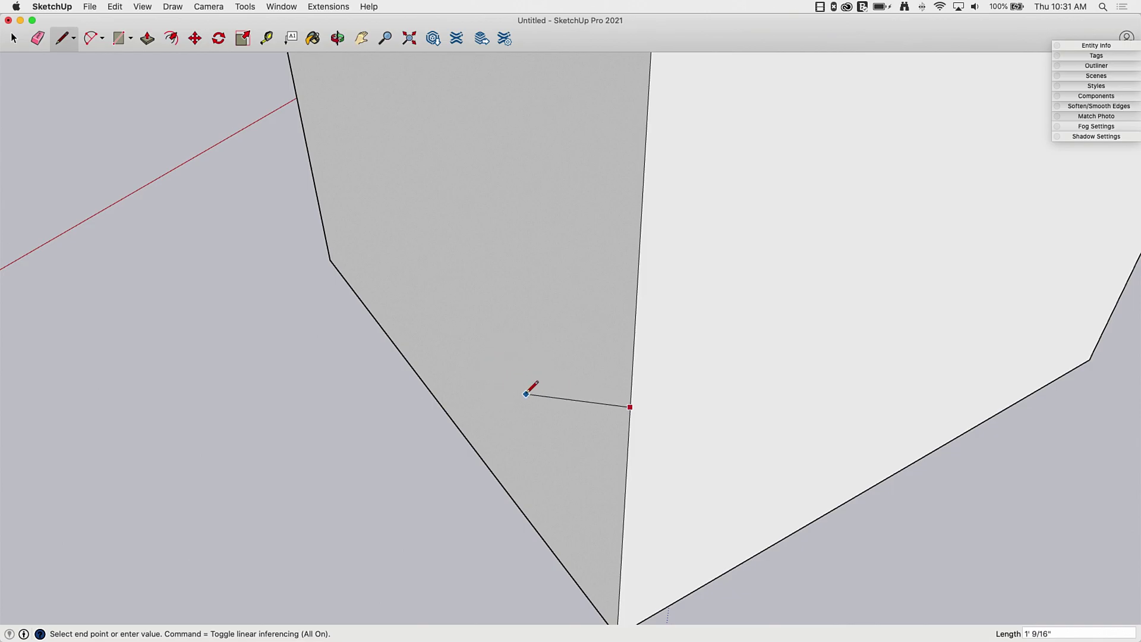
key("o")
middle_click_drag(499, 386, 705, 415)
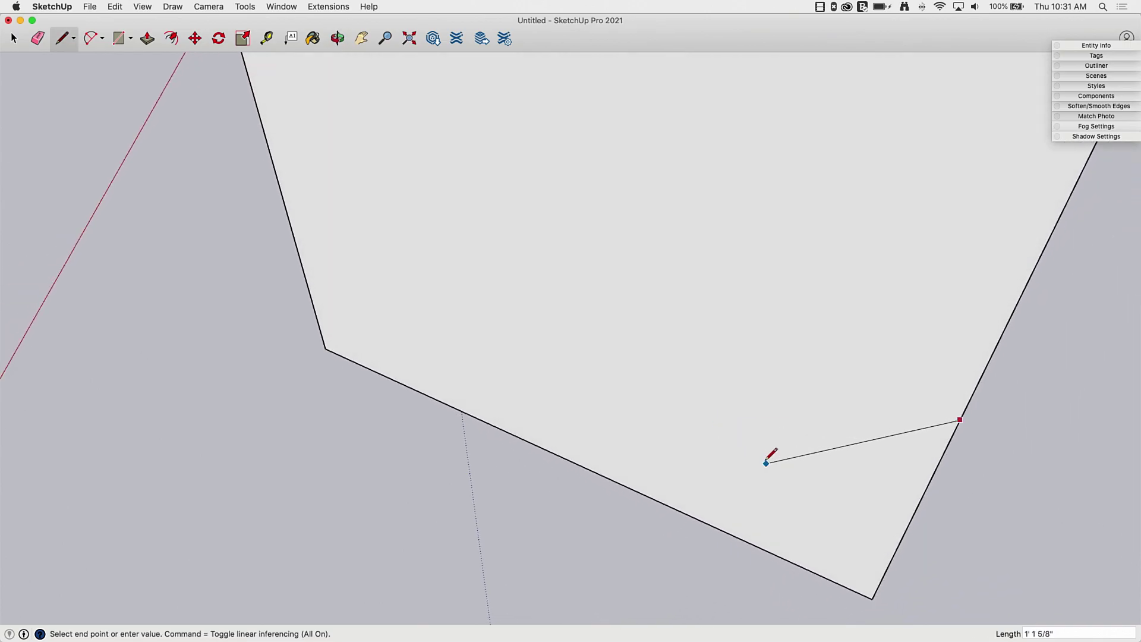
scroll(765, 459, "down", 3)
scroll(765, 445, "down", 5)
middle_click_drag(390, 323, 919, 258)
Drop the line, clear the selection, orbit back to a three-quarter cube view, and reselect Line
scroll(734, 357, "down", 2)
key("space")
left_click(667, 414)
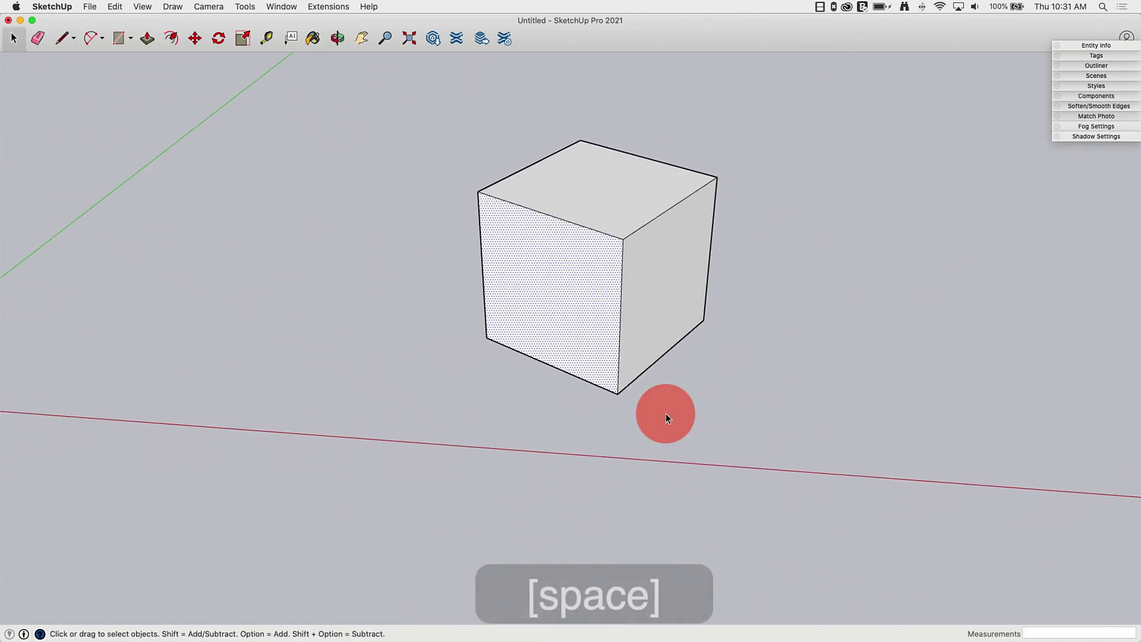
scroll(350, 494, "down", 2)
scroll(575, 316, "up", 2)
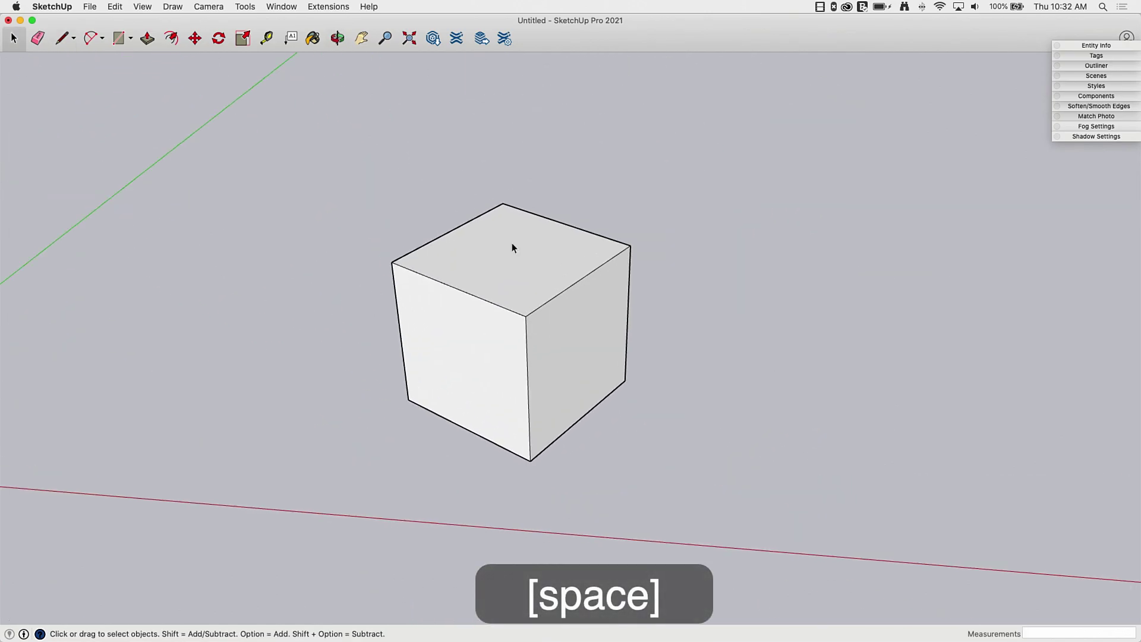
middle_click_drag(469, 405, 347, 621)
middle_click_drag(496, 528, 665, 313)
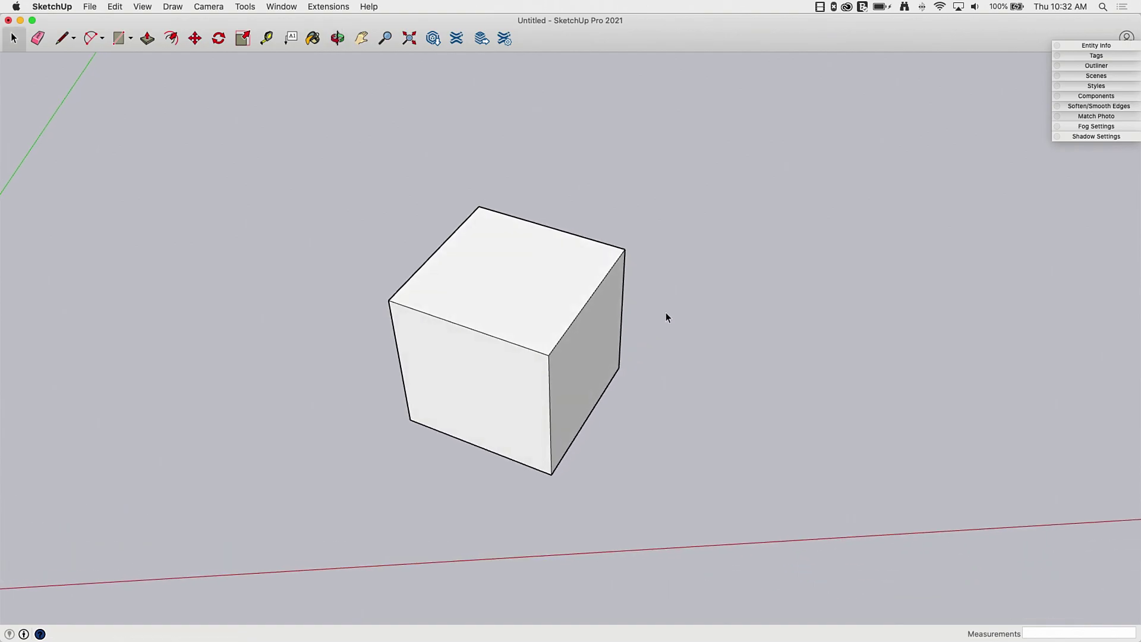
middle_click_drag(640, 590, 736, 367)
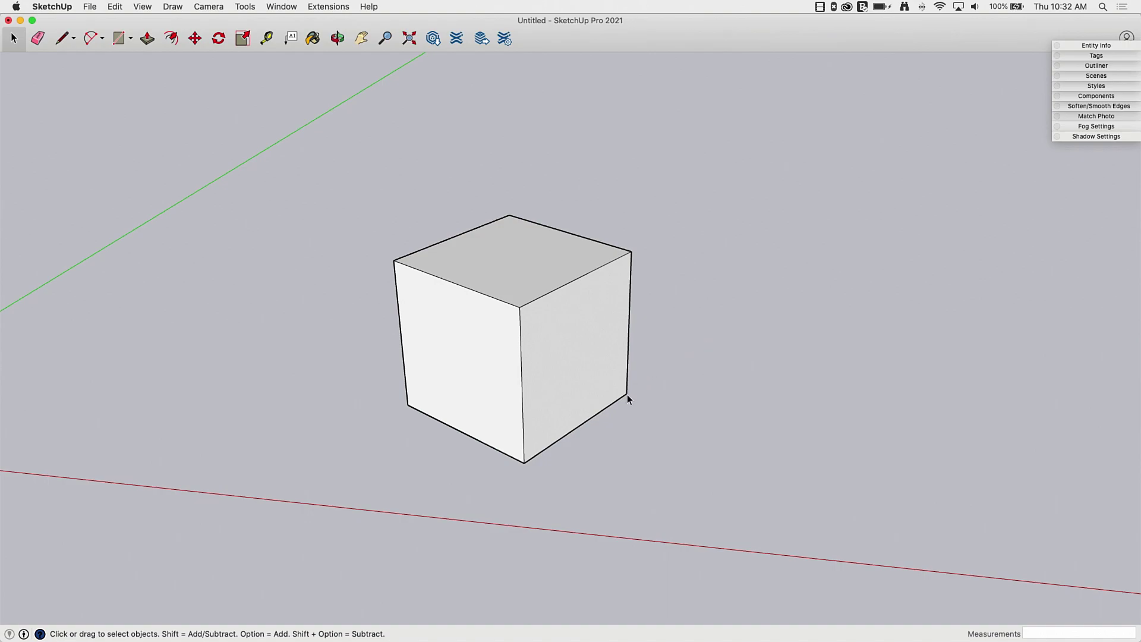
key("l")
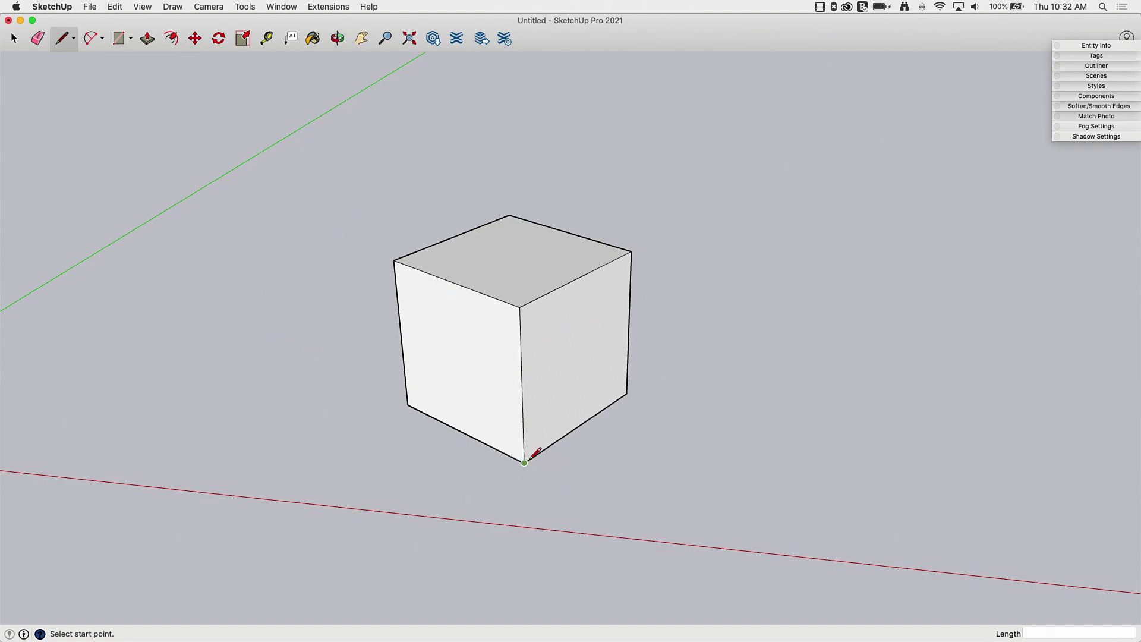
left_click(524, 463)
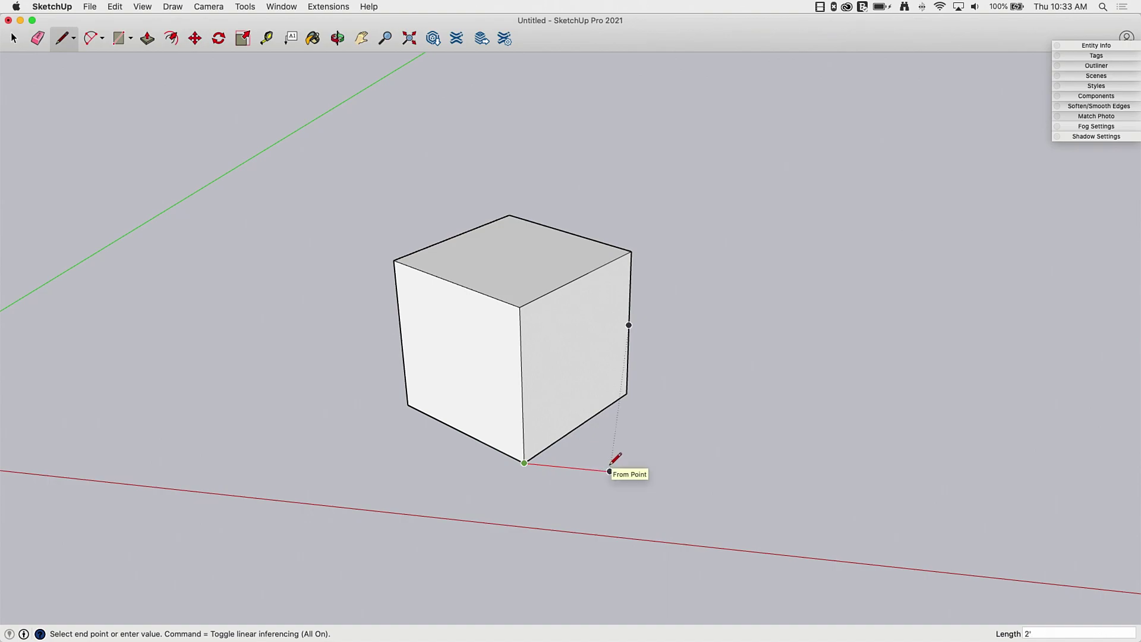
left_click(610, 472)
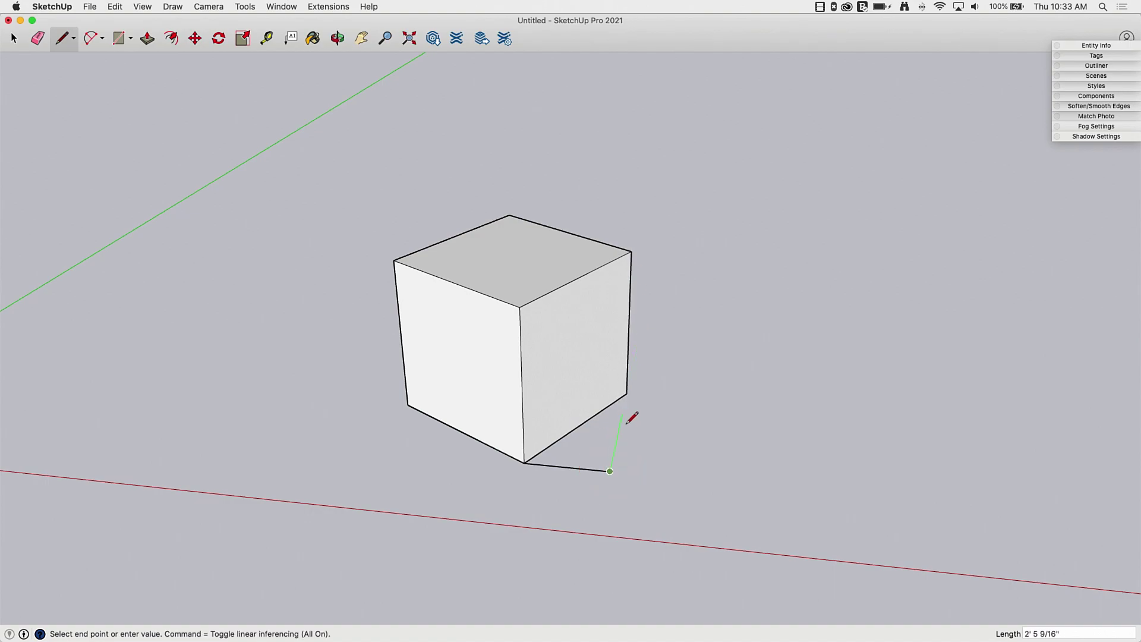
left_click(627, 393)
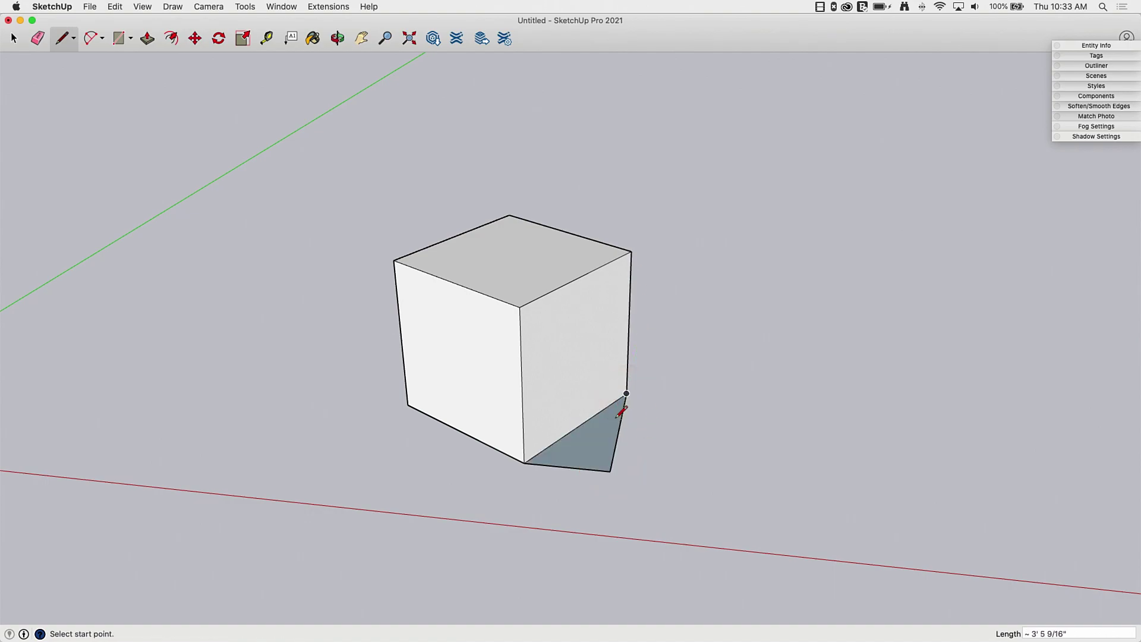
key("super+z")
key("super+z")
middle_click_drag(362, 387, 476, 339)
Adjust the zoom and start a line at the cube's bottom corner
scroll(464, 283, "down", 3)
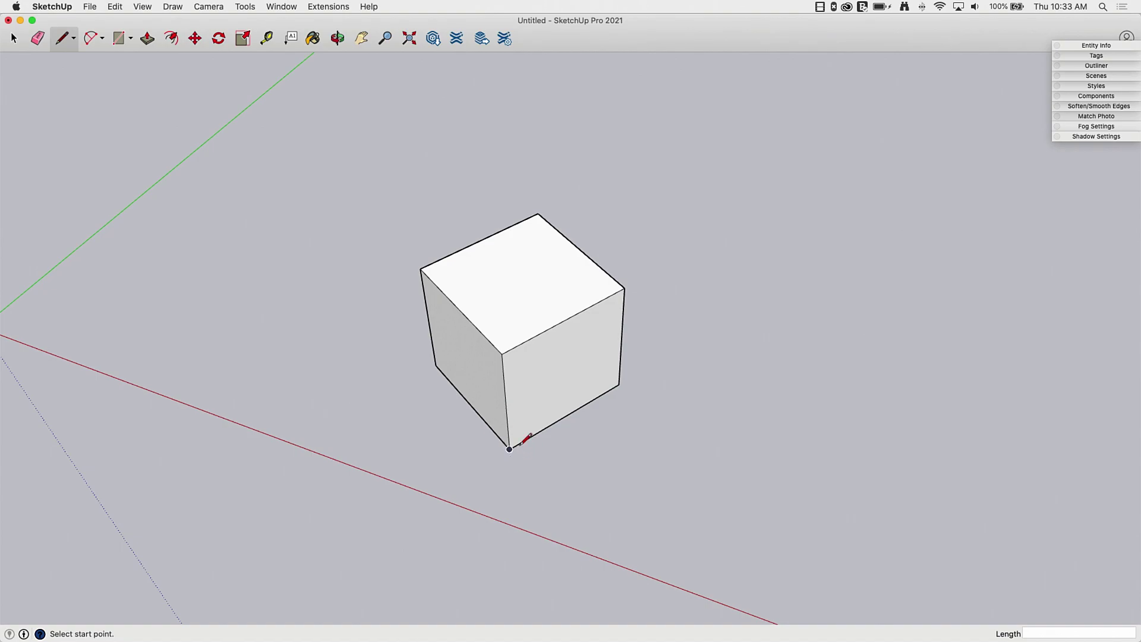
scroll(522, 442, "up", 2)
scroll(521, 441, "down", 3)
scroll(521, 442, "down", 10)
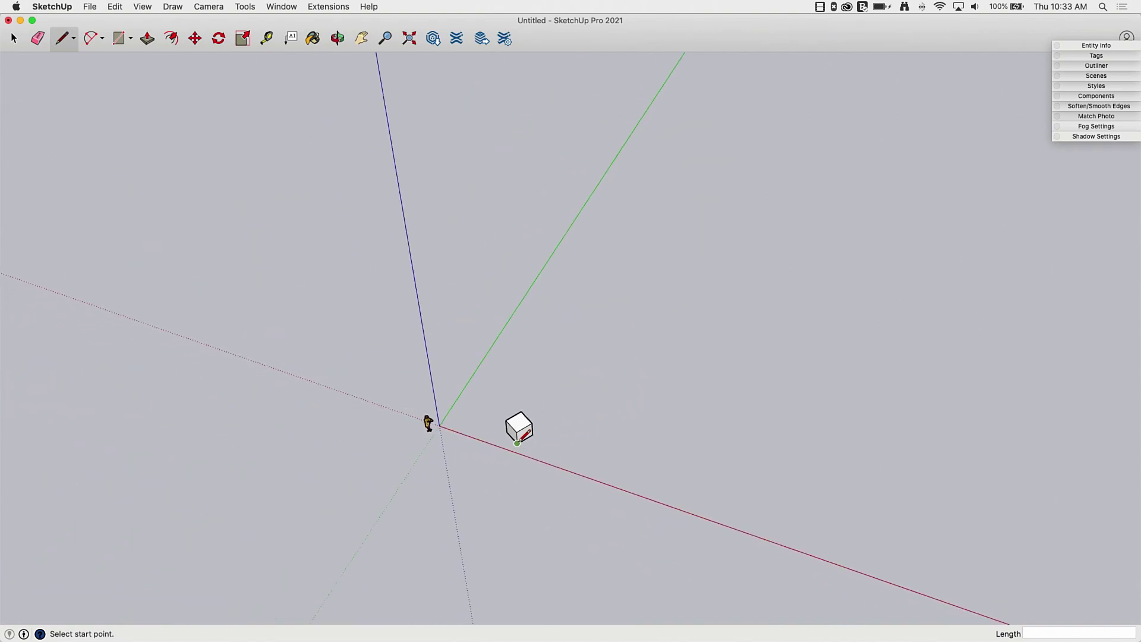
left_click(518, 442)
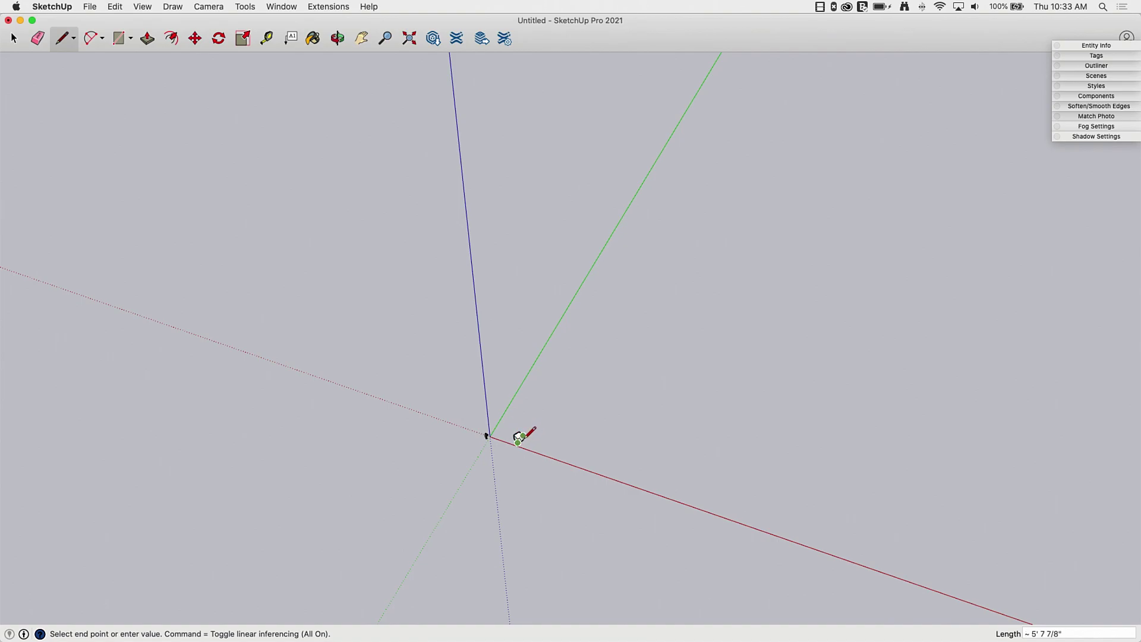
Zoom in and out repeatedly to compare how Midpoint snapping changes with zoom level
middle_click_drag(518, 441, 516, 443)
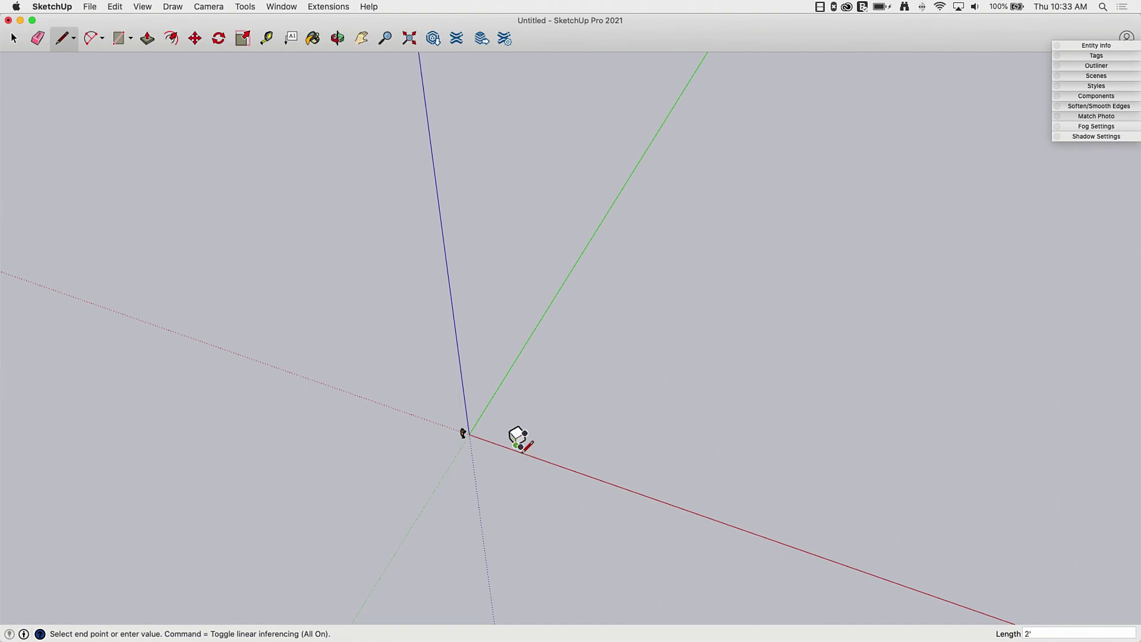
scroll(523, 449, "up", 5)
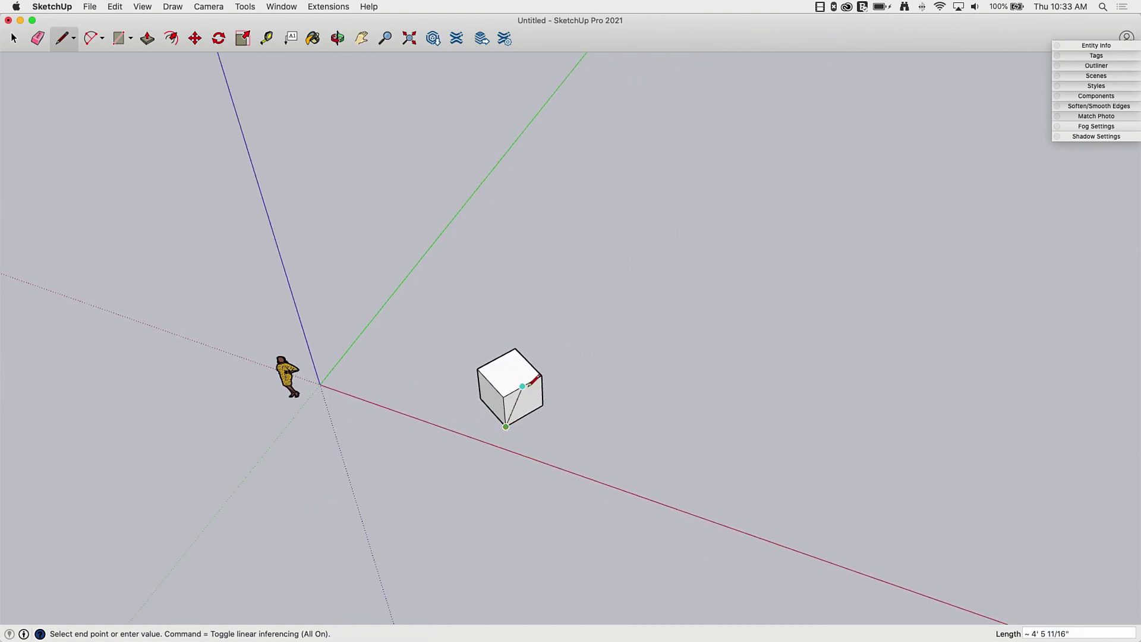
scroll(522, 386, "up", 4)
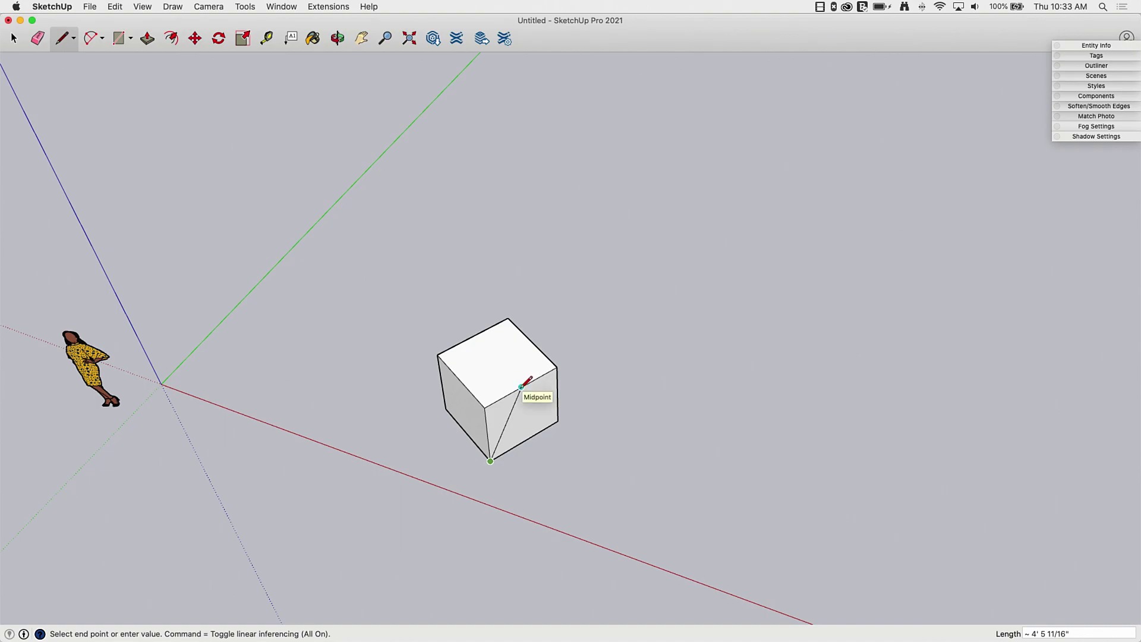
scroll(526, 381, "down", 8)
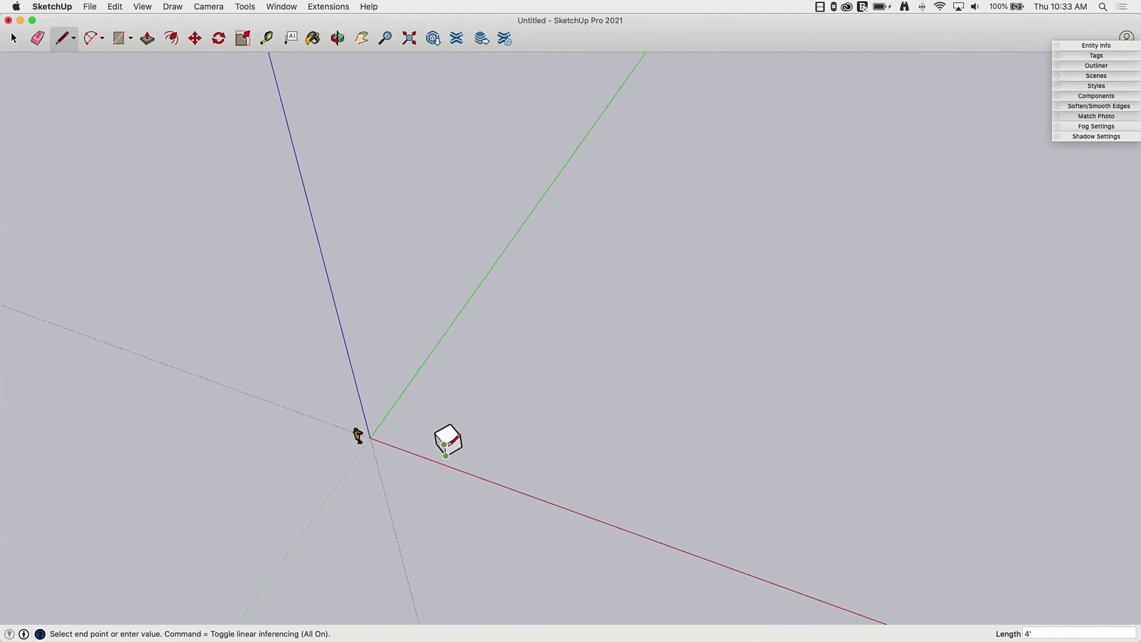
scroll(447, 444, "down", 2)
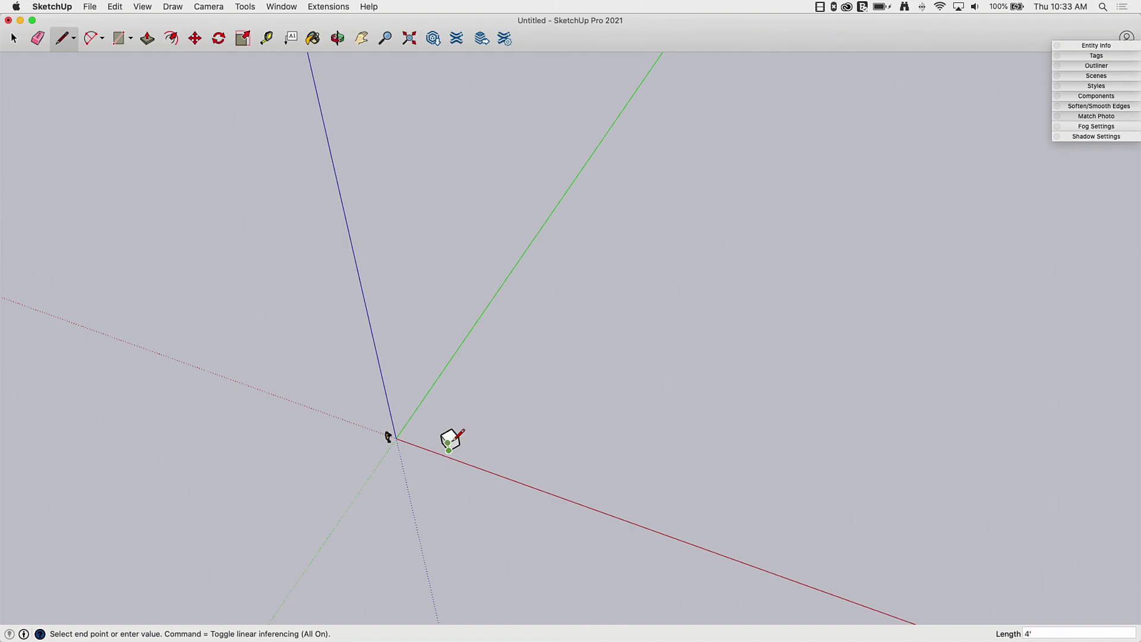
scroll(458, 437, "up", 3)
scroll(450, 443, "down", 3)
scroll(449, 444, "up", 2)
scroll(452, 443, "down", 2)
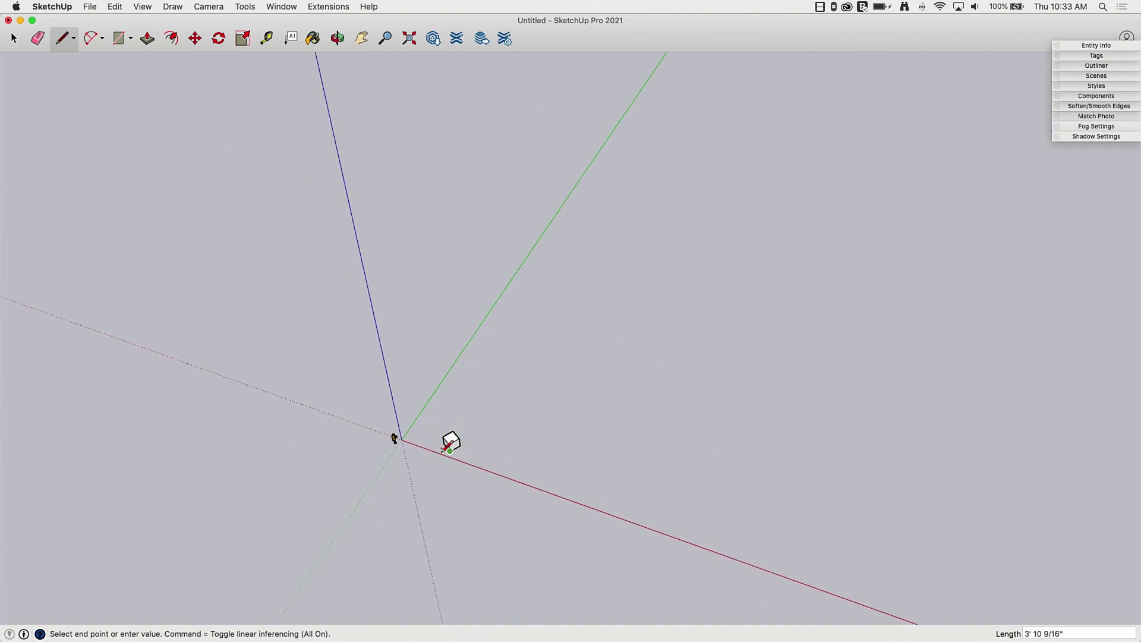
scroll(454, 439, "up", 6)
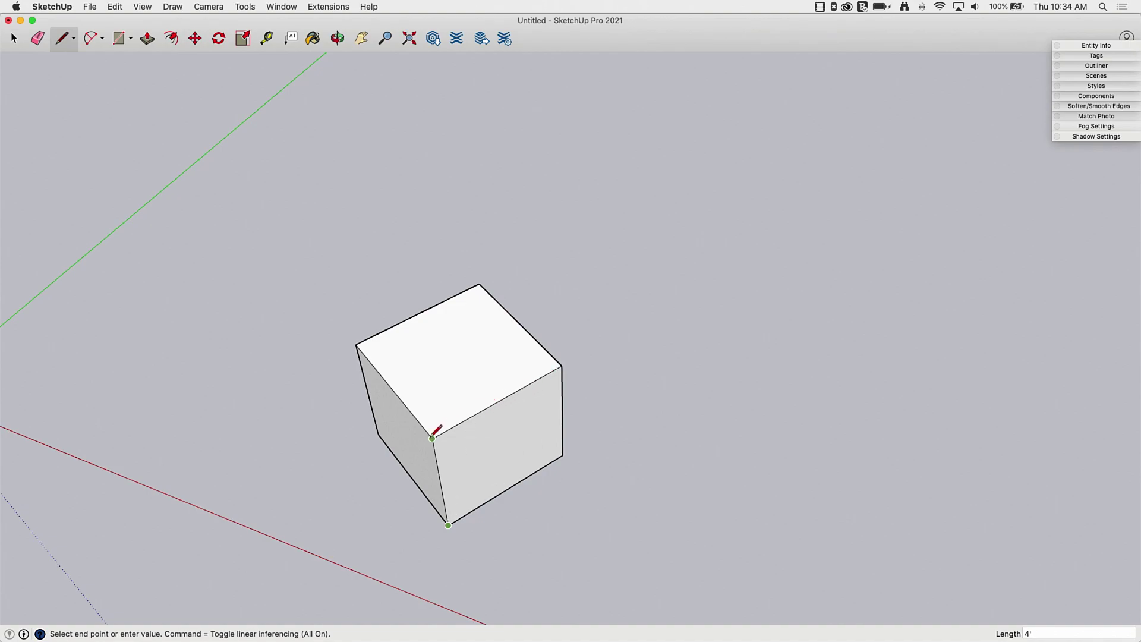
scroll(572, 397, "down", 3)
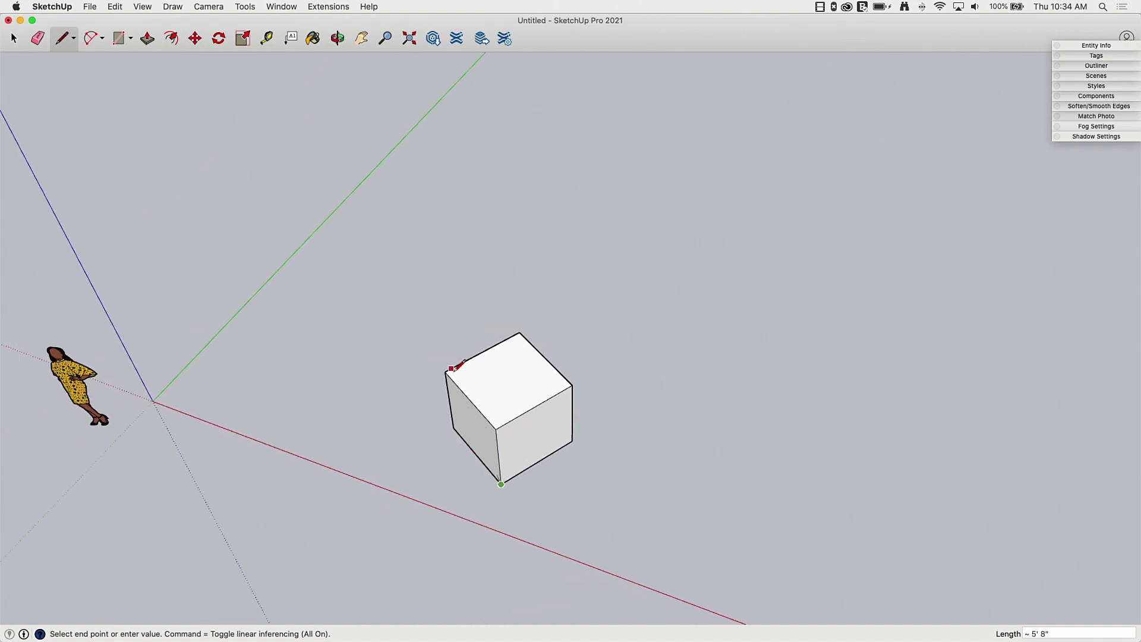
key("space")
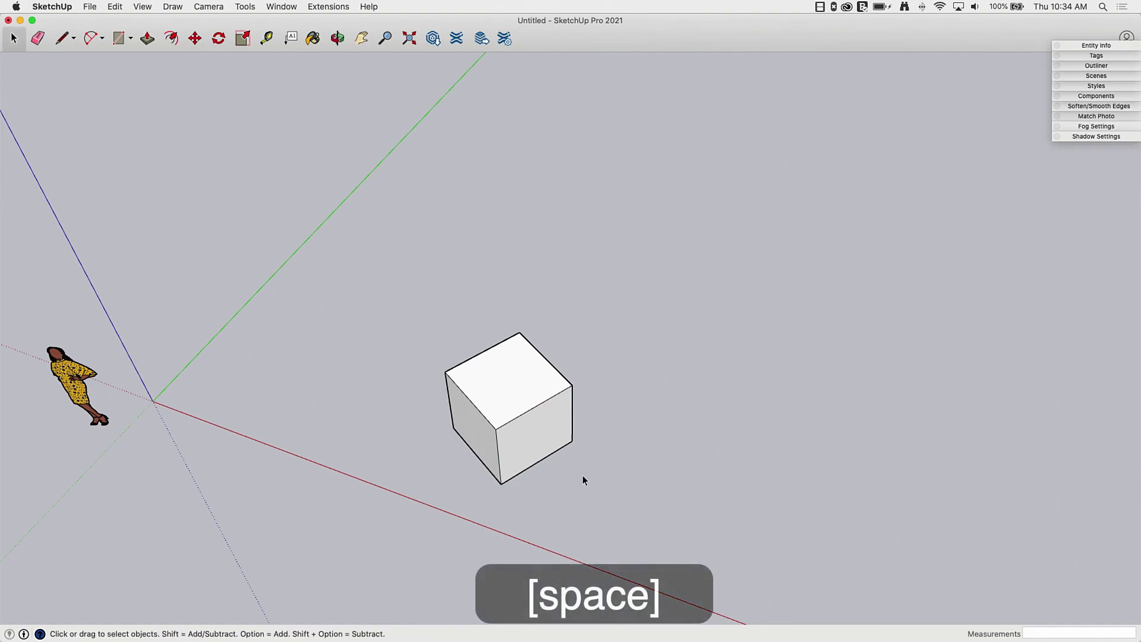